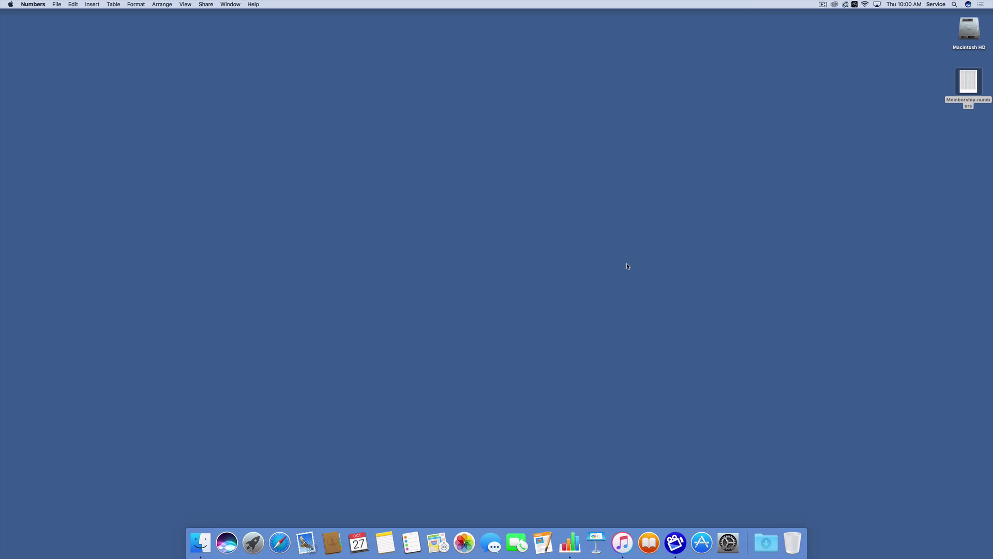
- Open Membership.numbers and export it as CSV files to the Desktop
double_click(968, 83)
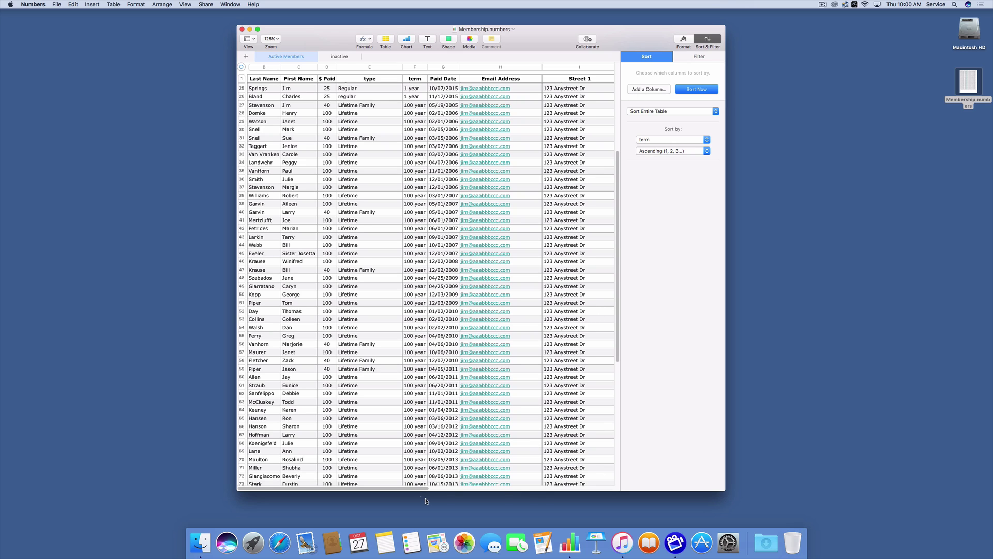
left_click_drag(425, 488, 409, 491)
left_click(56, 4)
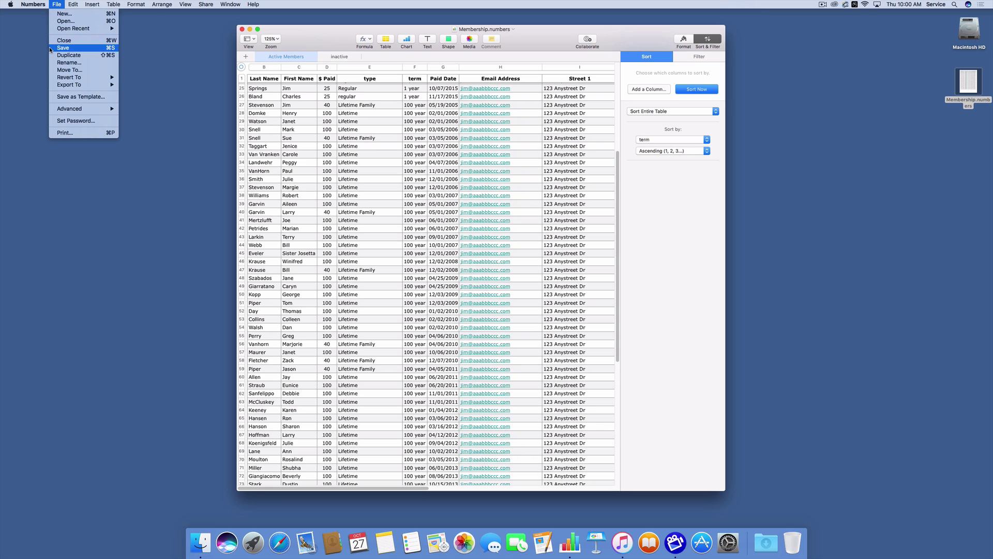
mouse_move(97, 86)
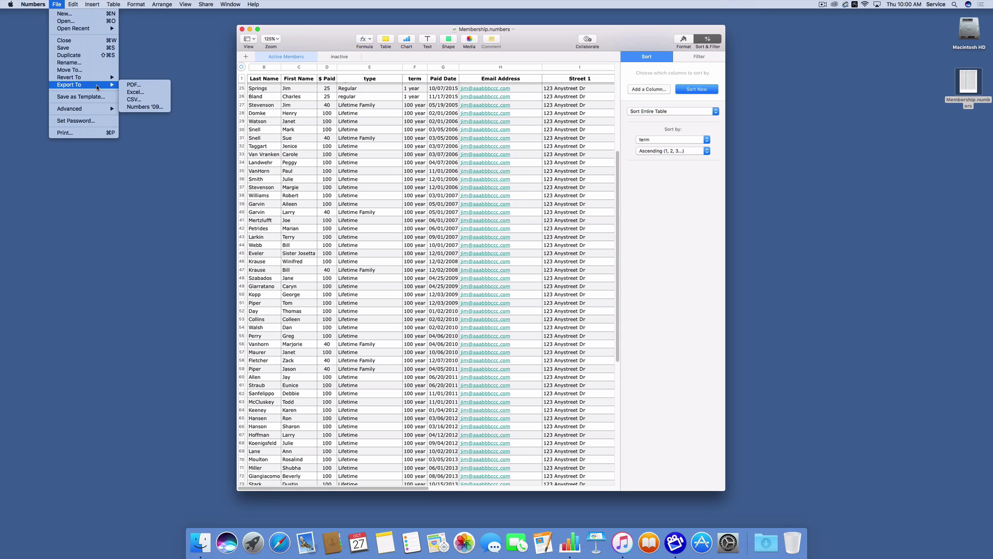
left_click(133, 99)
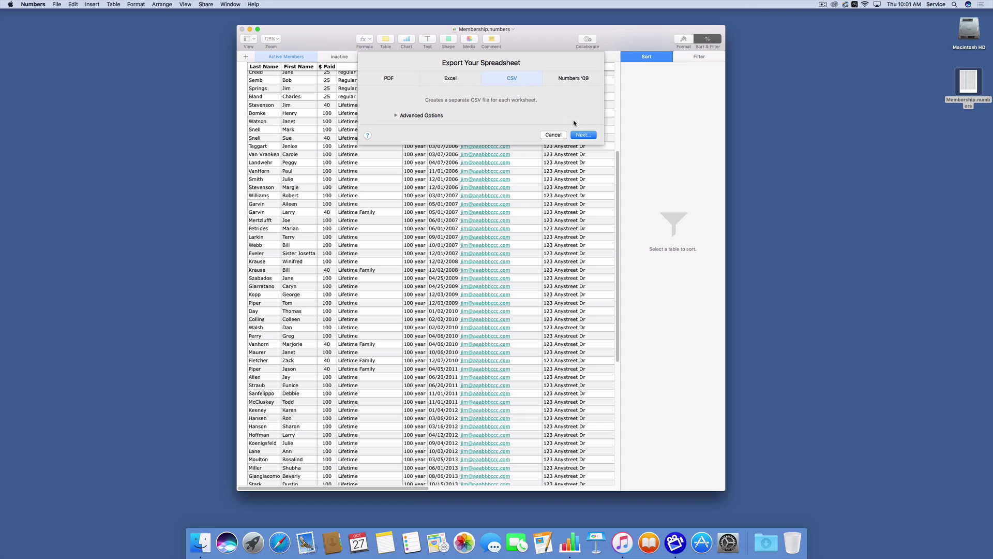
left_click(587, 136)
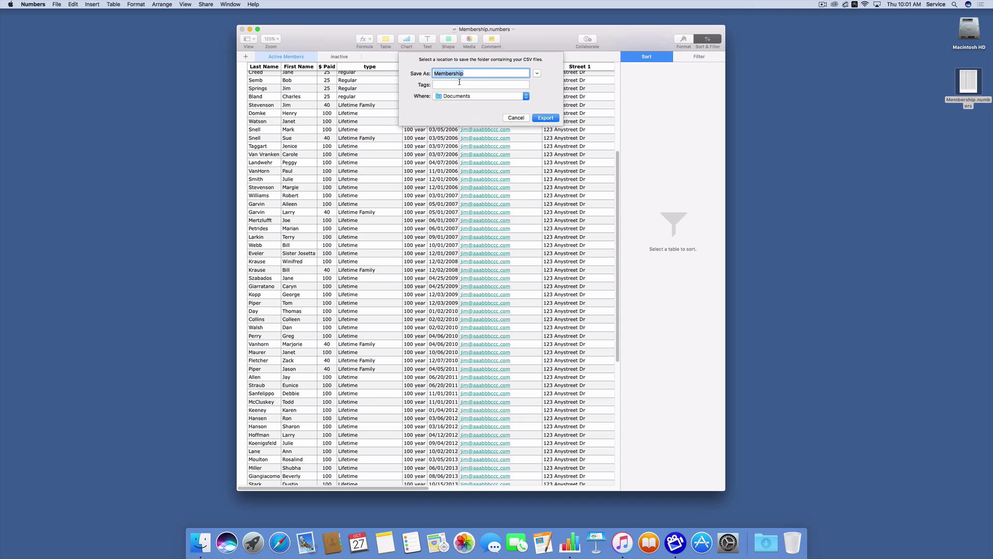
left_click(466, 96)
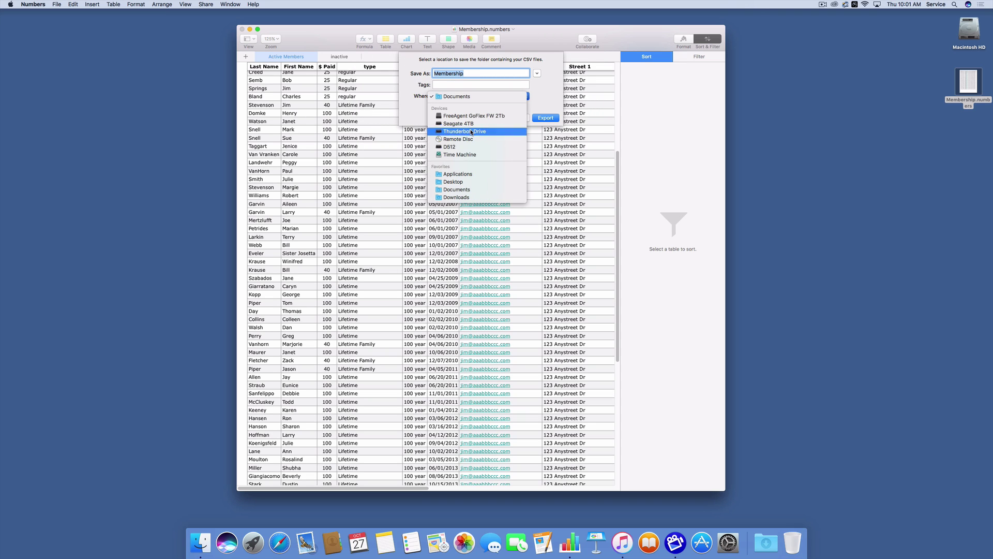
left_click(476, 182)
left_click(546, 118)
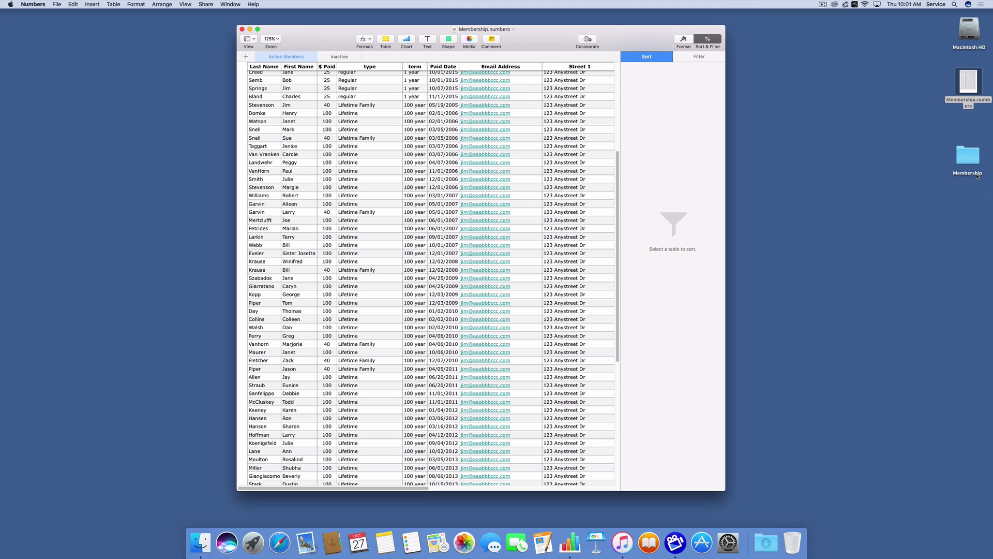
- Close the spreadsheet and copy Active Members-Table 1.csv from the Membership folder onto the desktop
left_click(242, 29)
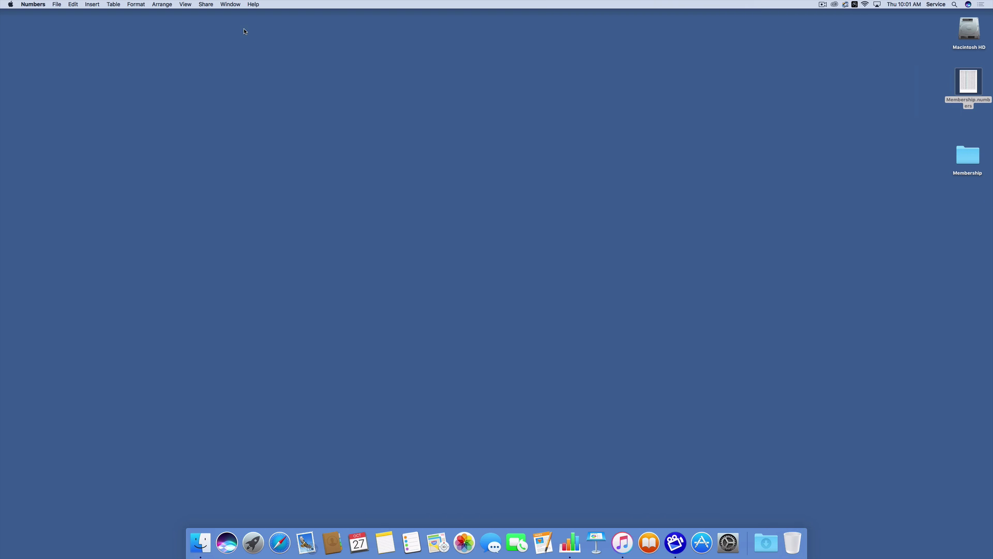
double_click(967, 157)
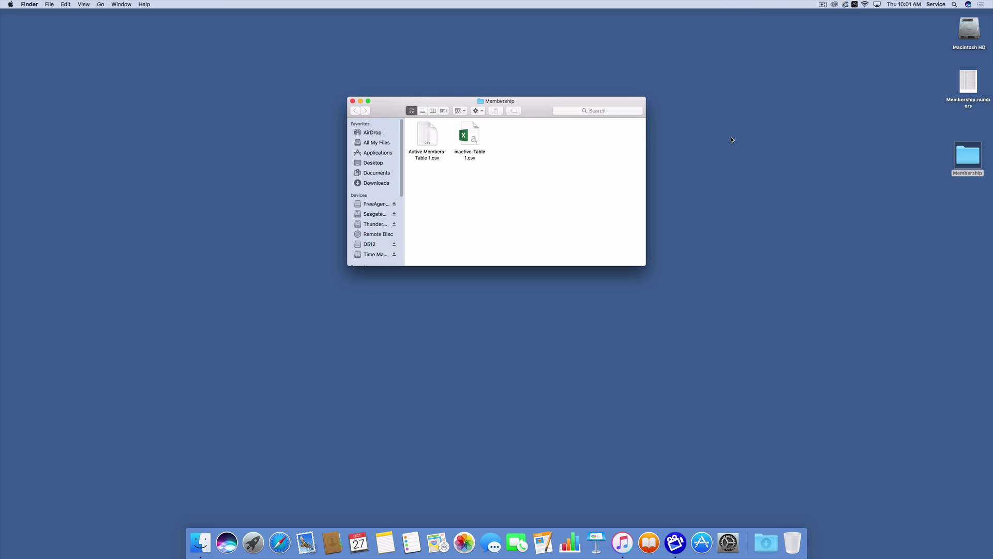
left_click_drag(425, 135, 883, 50)
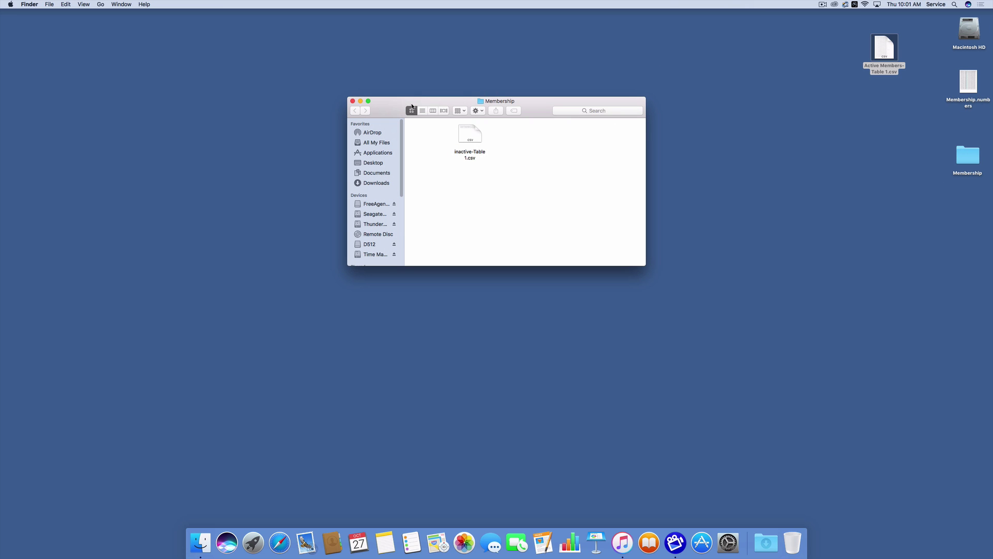
- Move the Membership folder to the Trash and place the CSV below the spreadsheet file
left_click(352, 101)
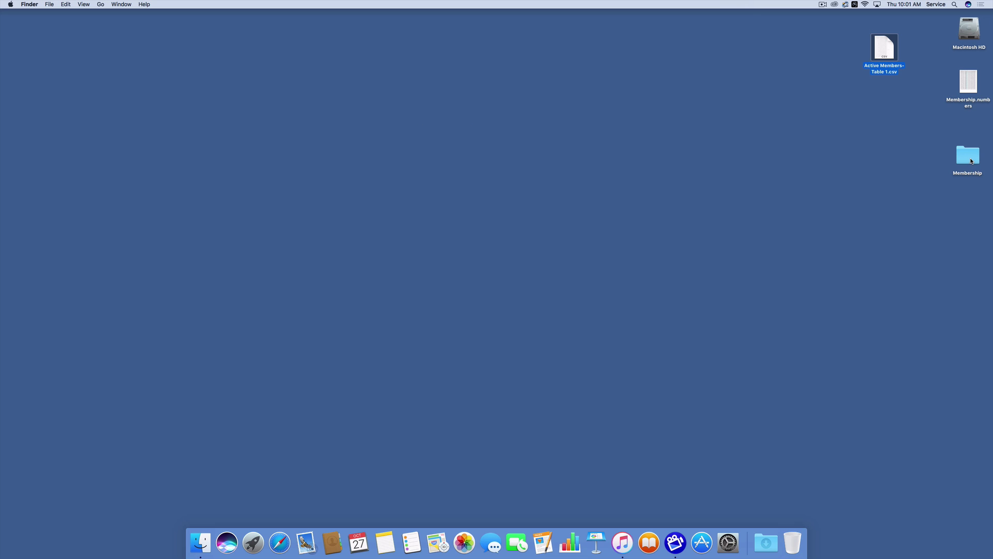
left_click_drag(968, 158, 799, 550)
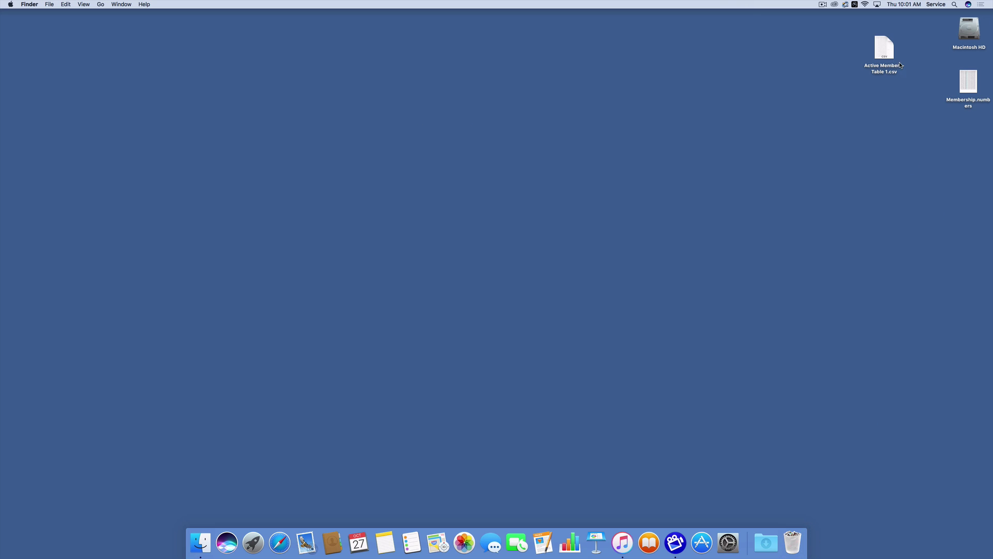
left_click_drag(882, 48, 966, 132)
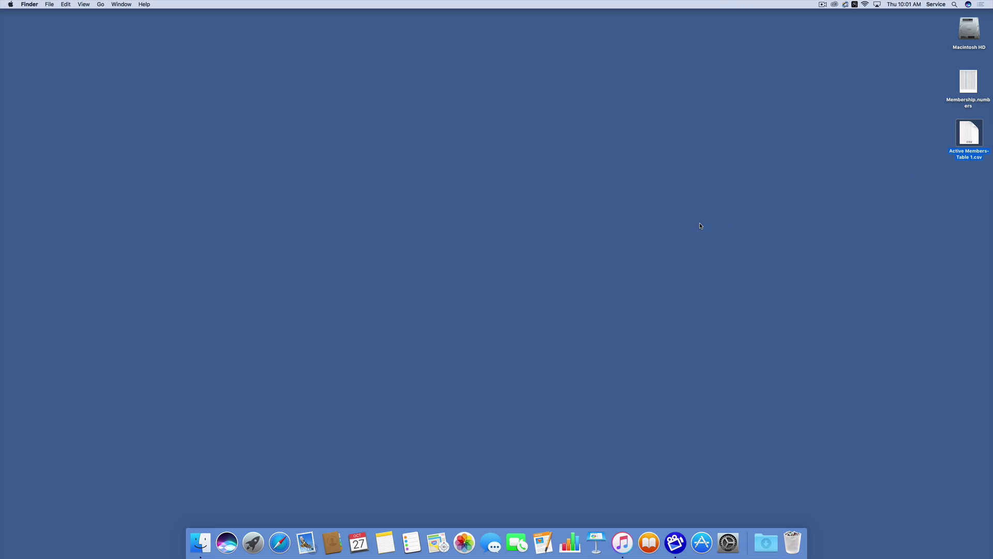
- Launch Safari and go to avery.com using the Avery Labels favorite
left_click(280, 543)
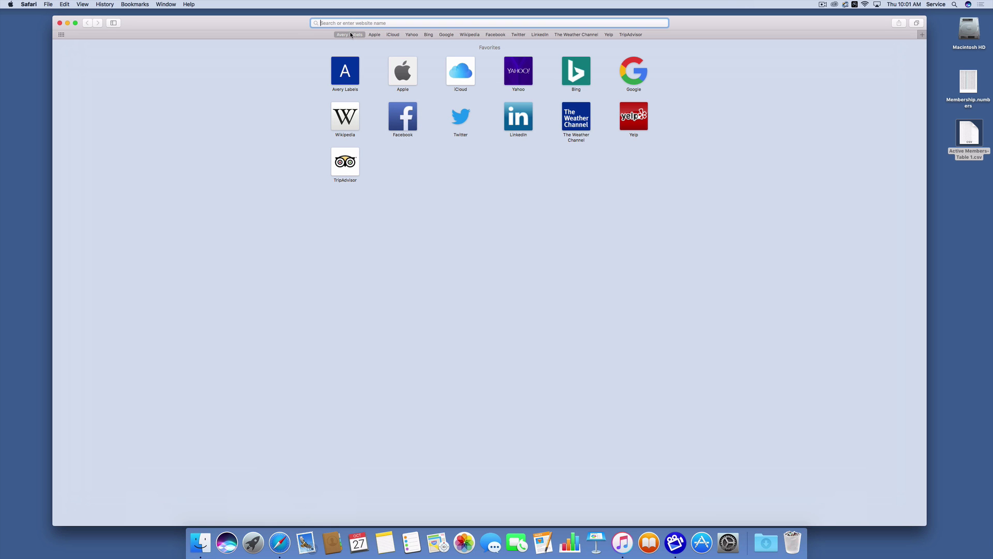
left_click(350, 35)
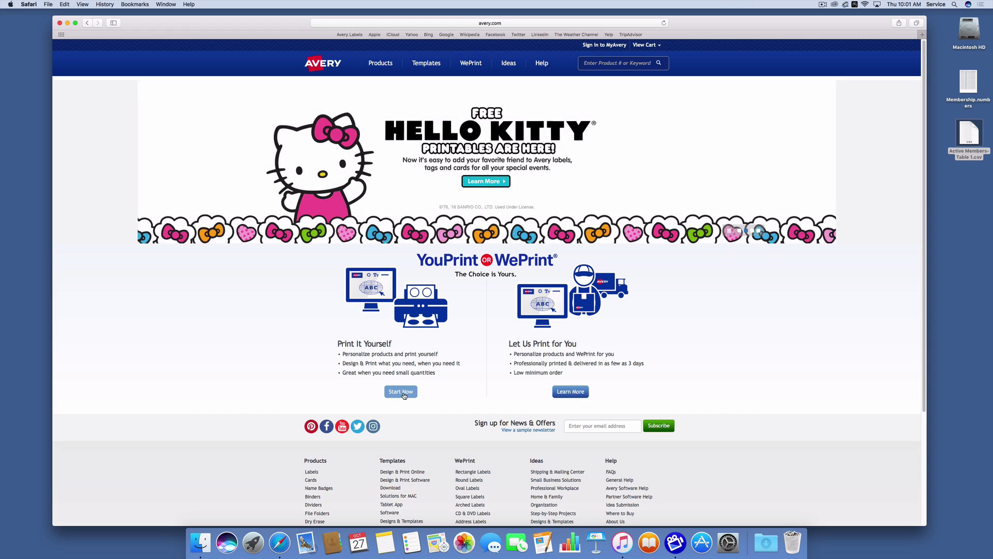
- Under Print It Yourself, start a new project for Avery product number 5160
left_click(402, 392)
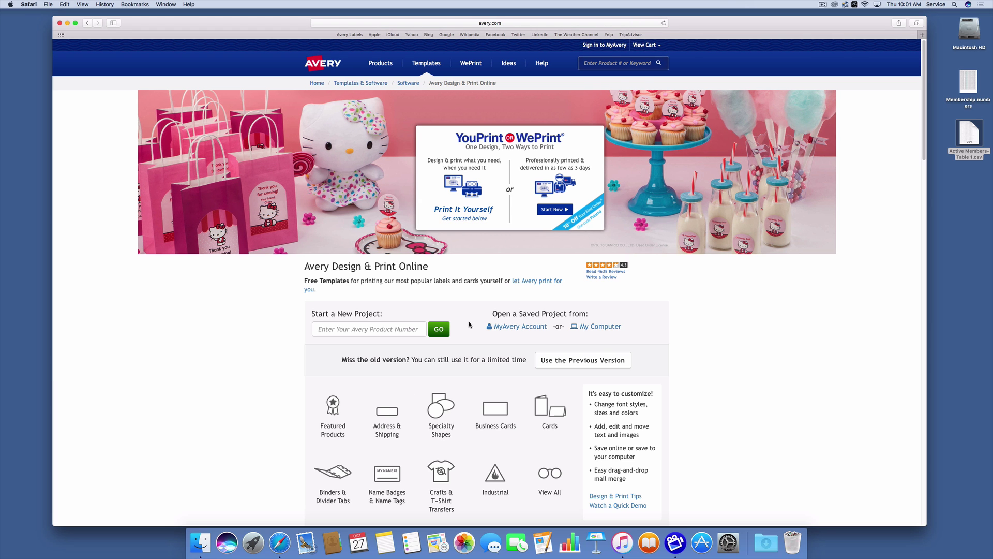
left_click(395, 331)
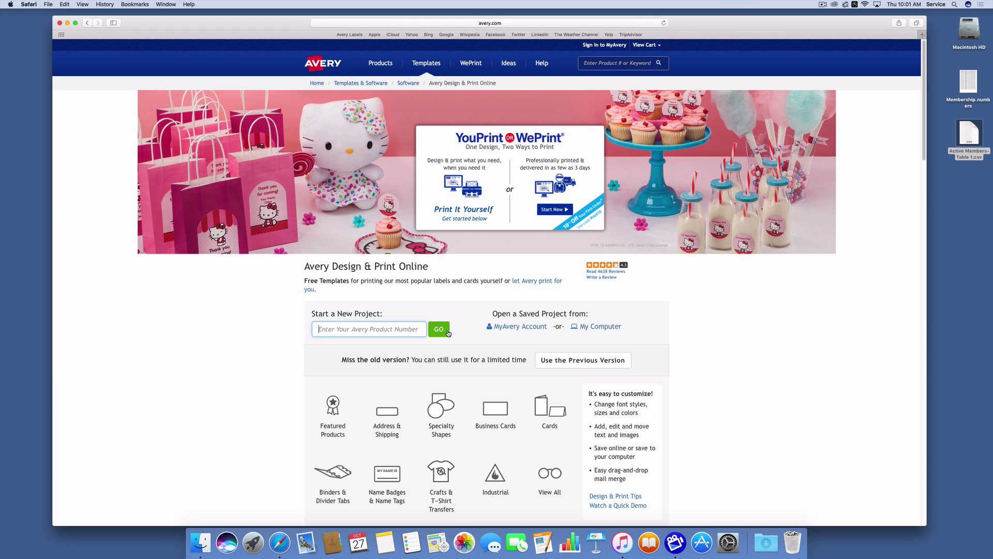
type("5160")
left_click(439, 331)
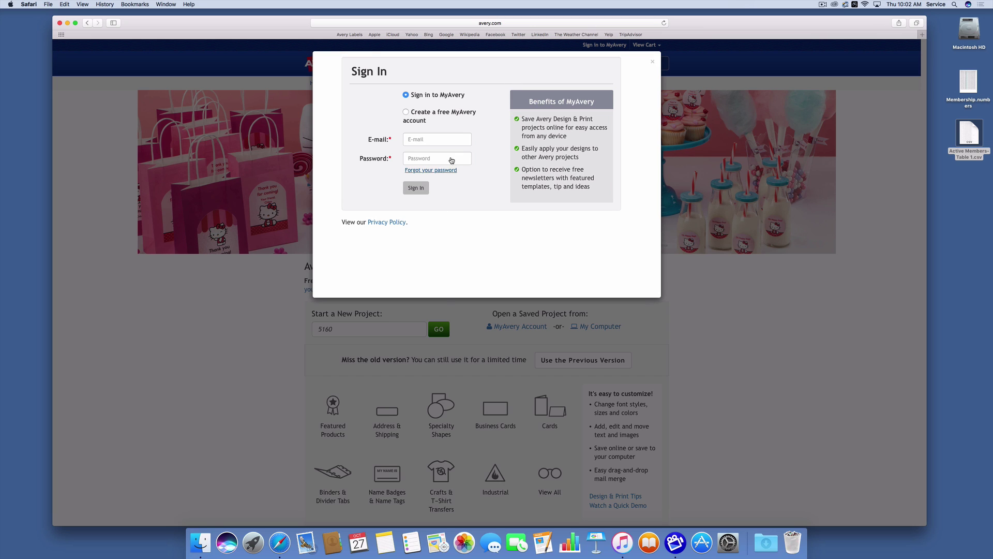
- Choose a free MyAvery account, entering the account e-mail and a confirmed password
left_click(406, 112)
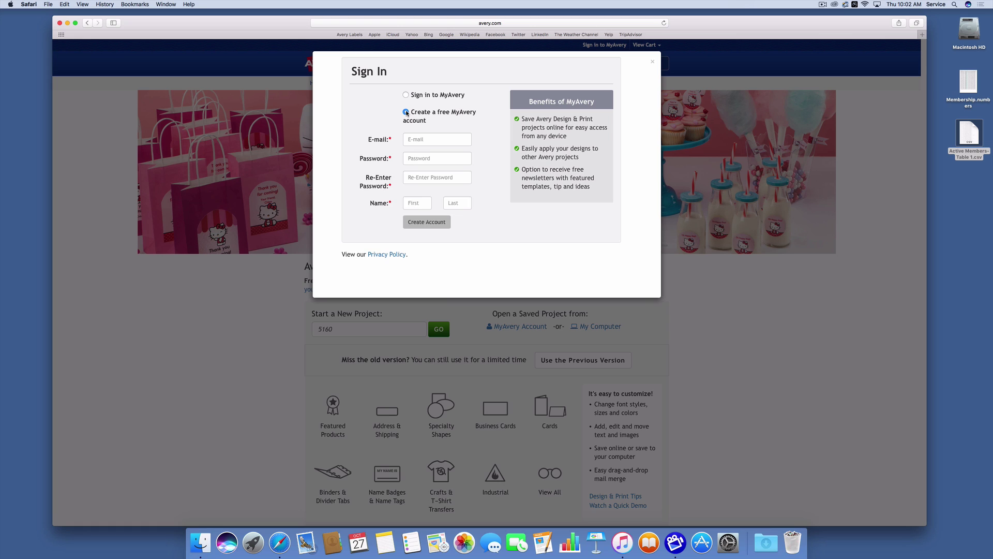
left_click(428, 141)
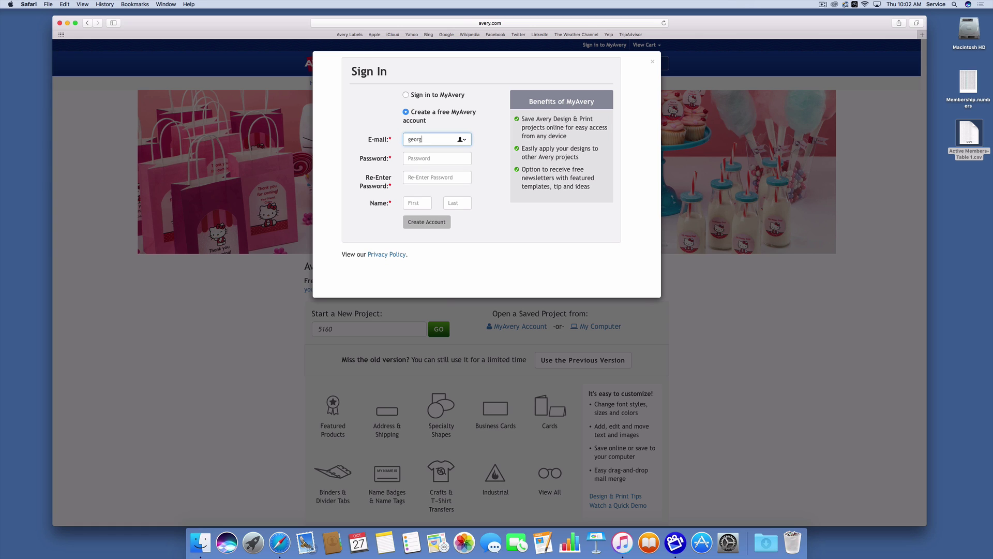
key("Tab")
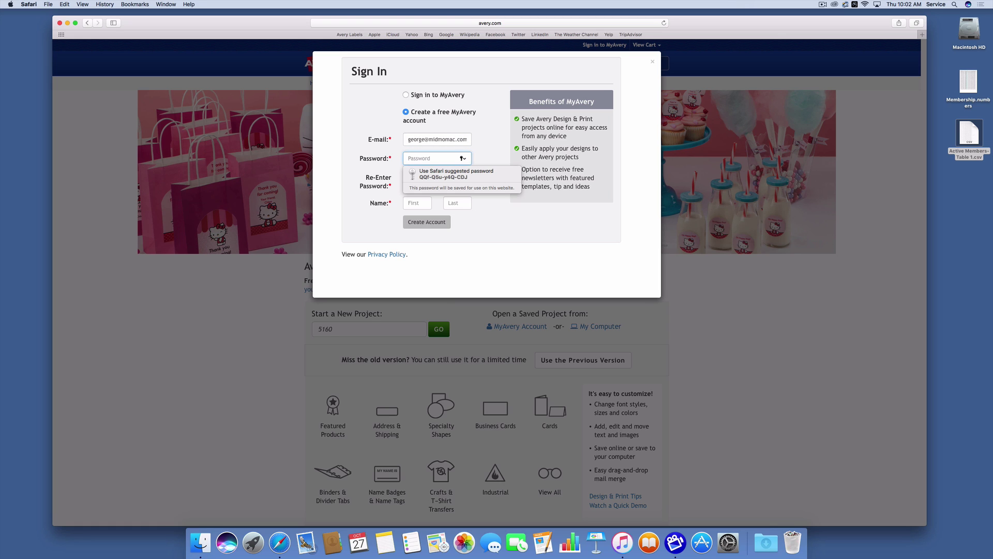
type("••••••••")
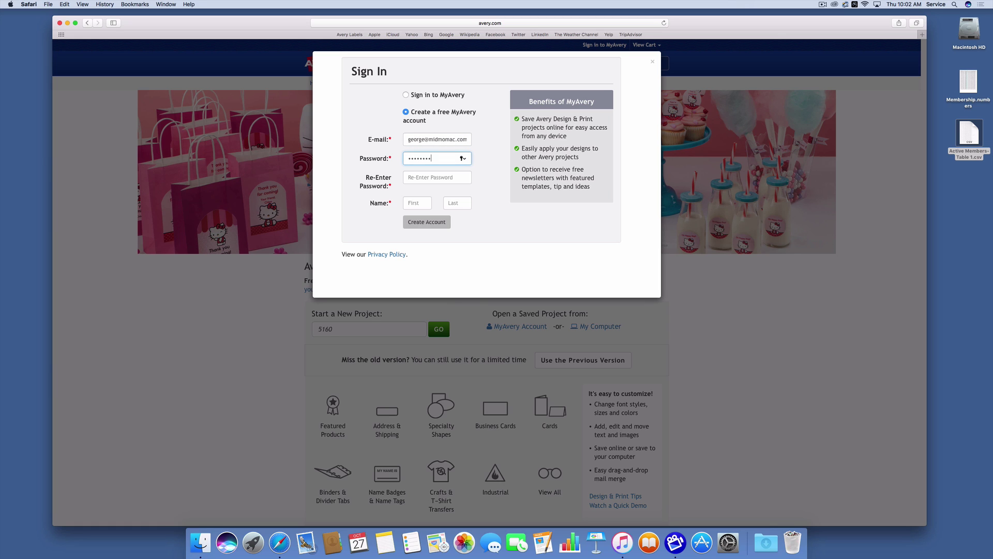
left_click(432, 177)
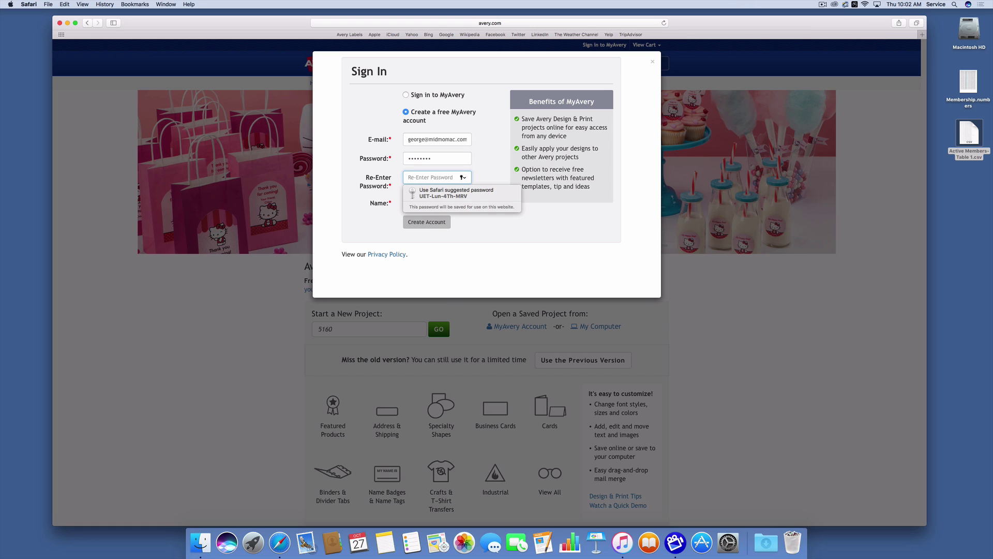
type("••••••••")
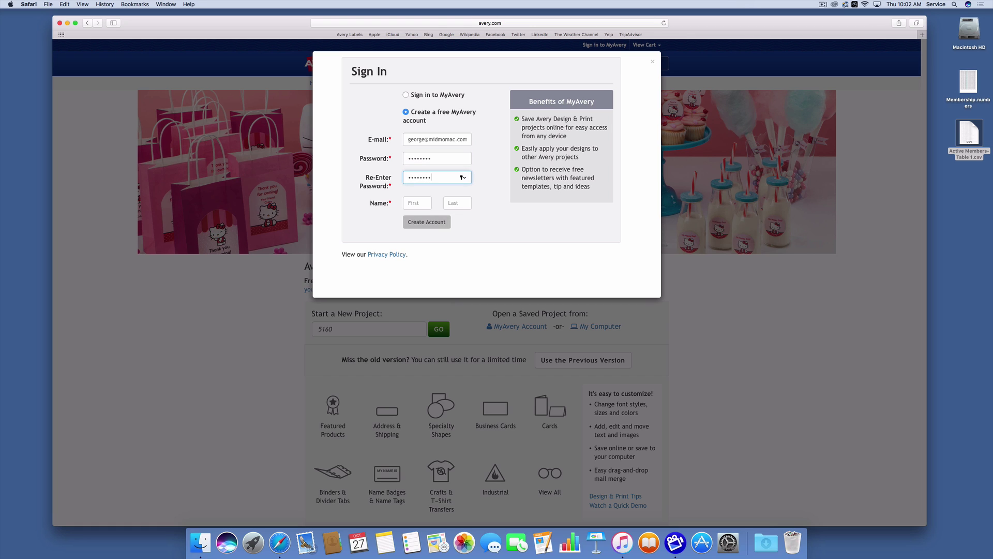
- Fill in the member's first and last name and create the account
left_click(417, 202)
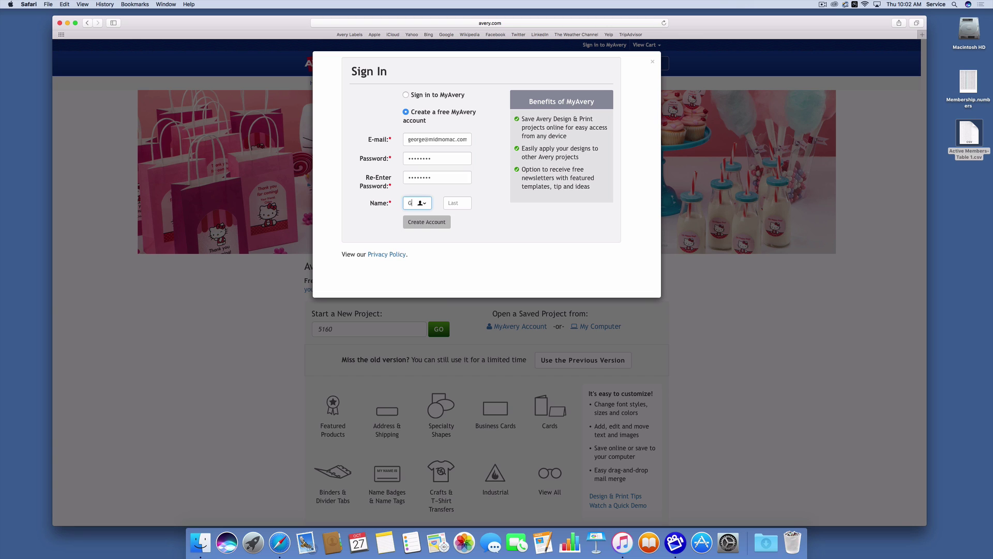
key("Tab")
left_click(429, 222)
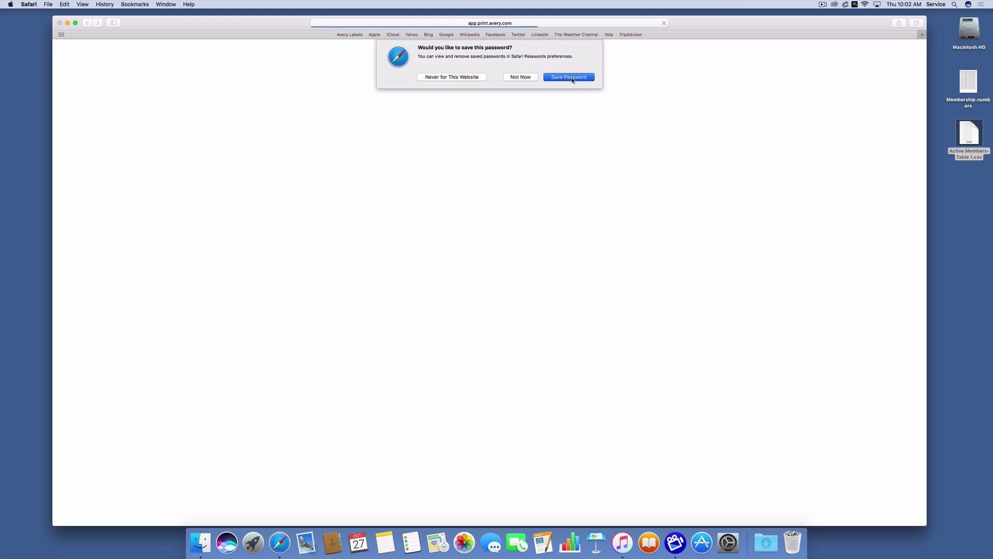
- Save the password in Safari, pick the blank 5160 design and dismiss the postage offer
left_click(569, 79)
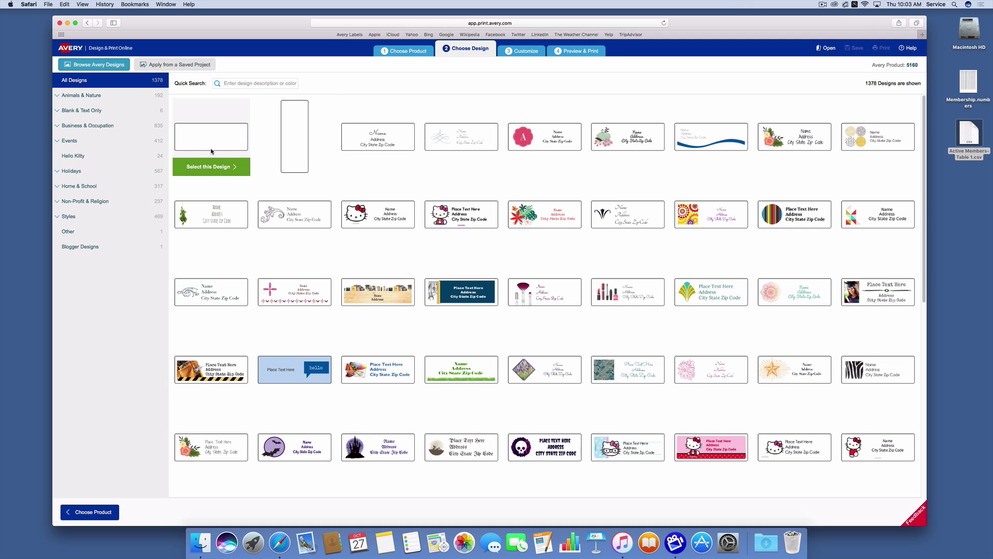
left_click(212, 167)
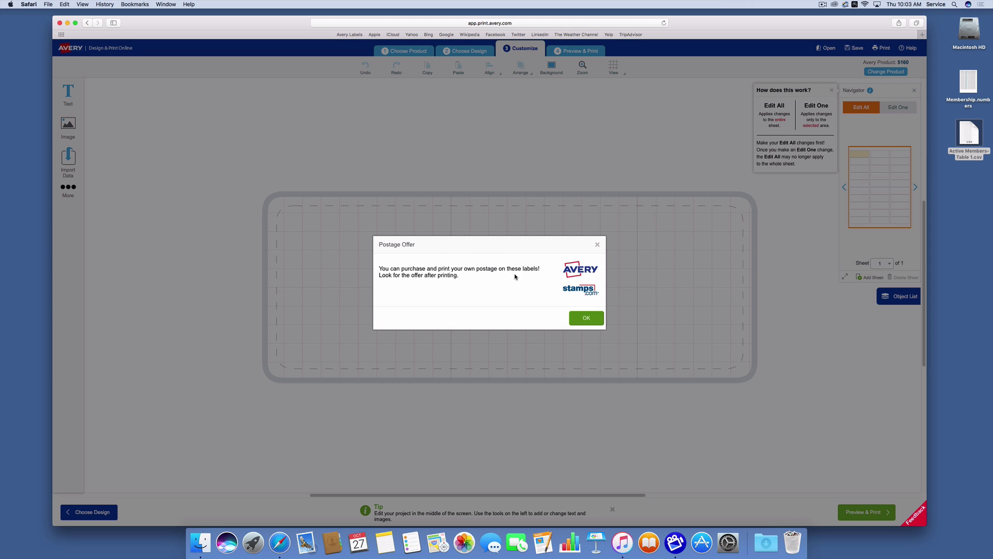
left_click(587, 319)
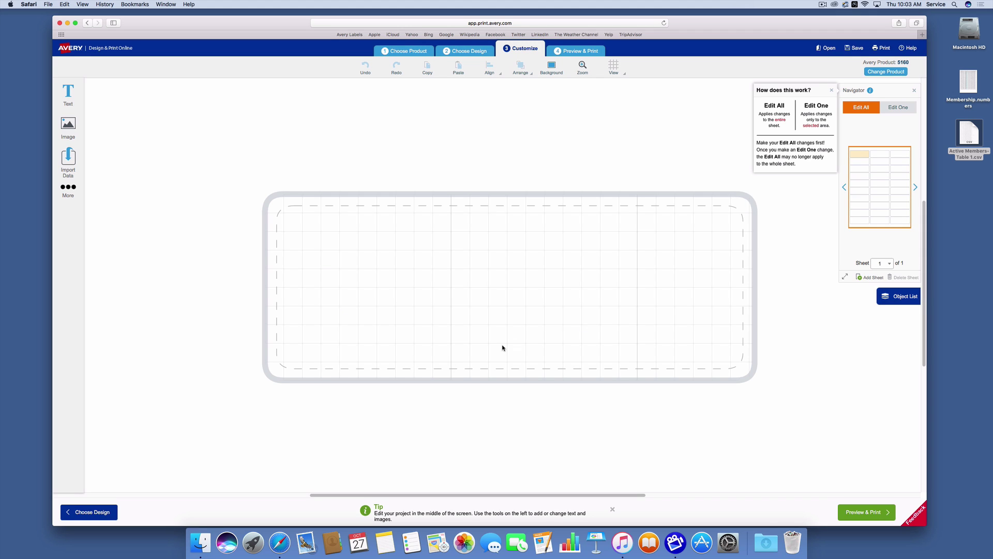
- Import Active Members-Table 1.csv from the Desktop as mail merge data
left_click(69, 159)
left_click(126, 126)
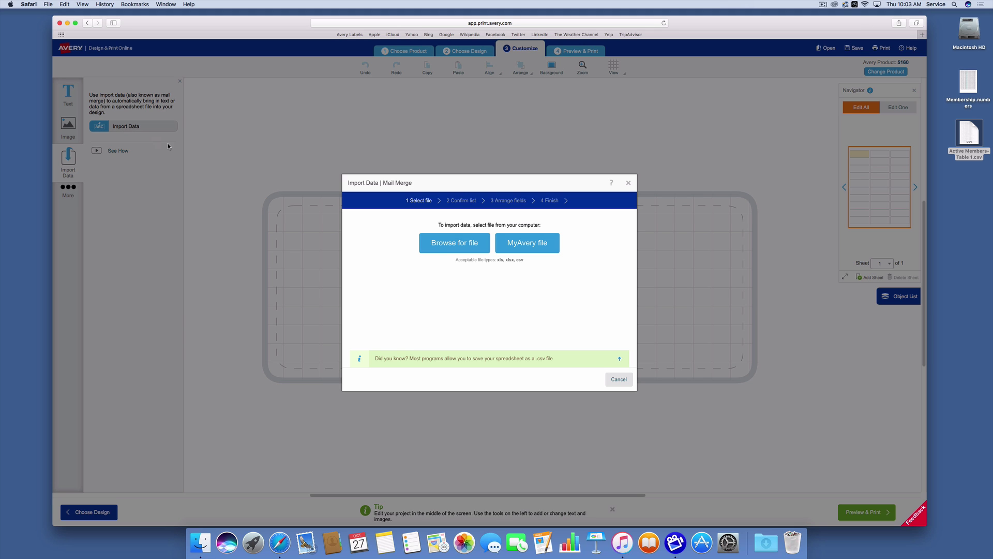
left_click(464, 244)
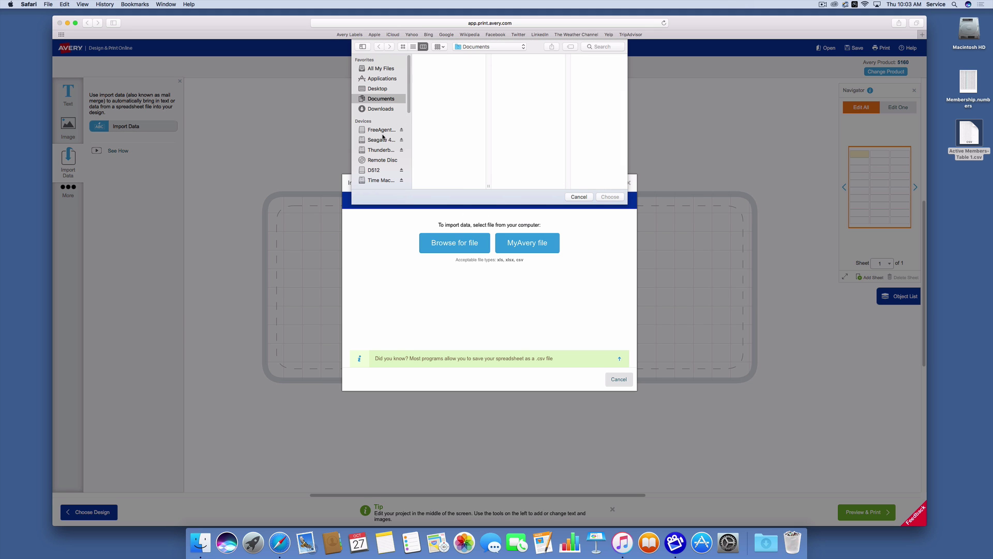
left_click(382, 88)
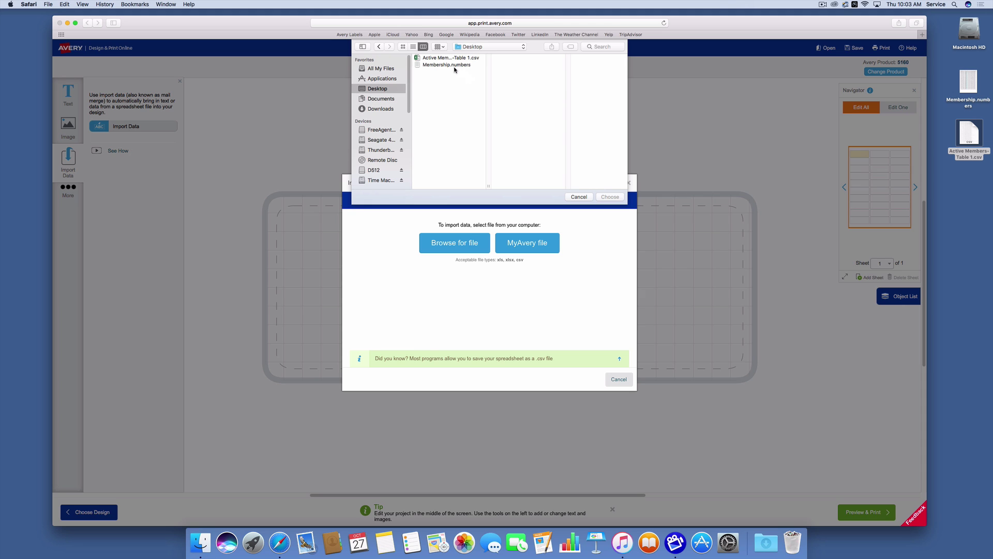
left_click(455, 59)
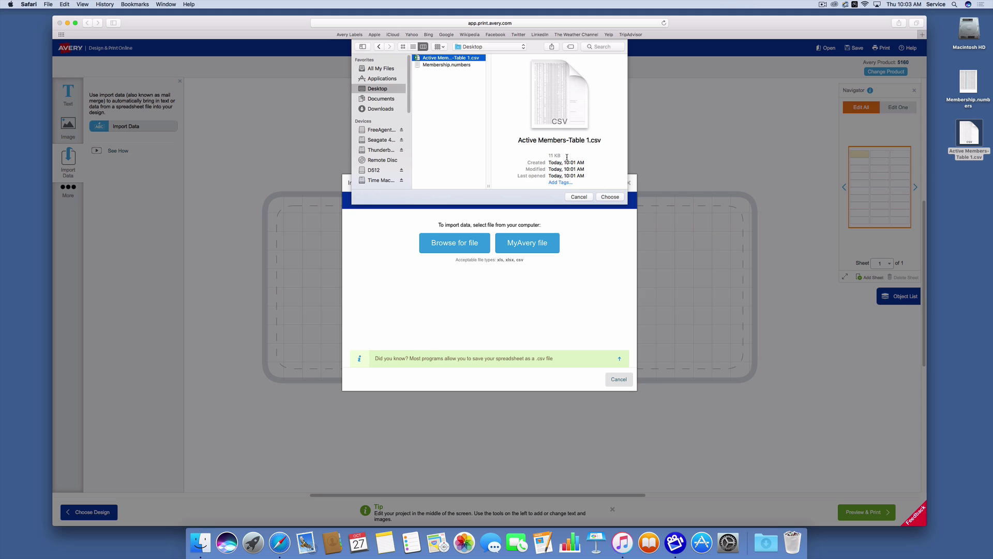
left_click(611, 197)
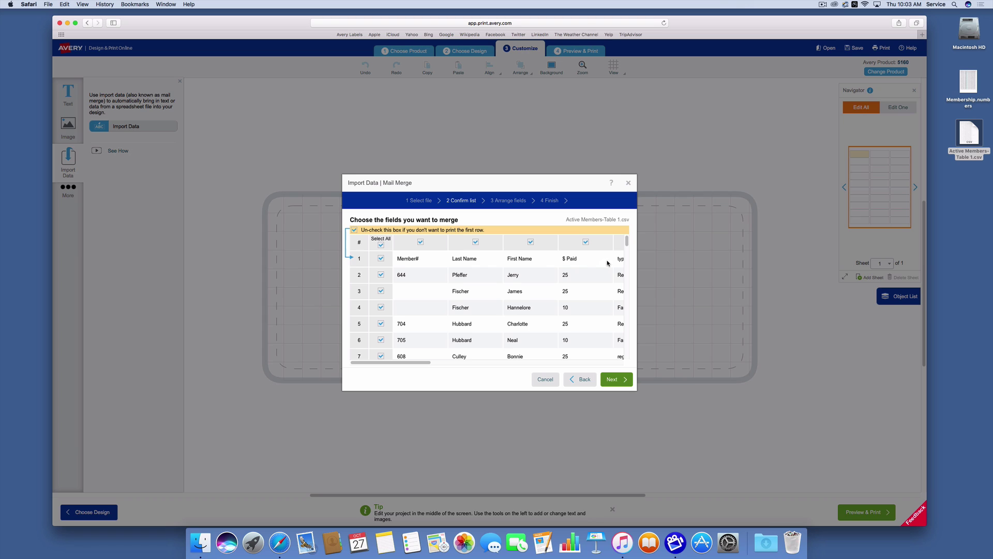
- Skip the header row and exclude the Member#, $ Paid, type, term, Paid Date and Email columns
left_click(355, 230)
left_click(421, 243)
left_click(586, 242)
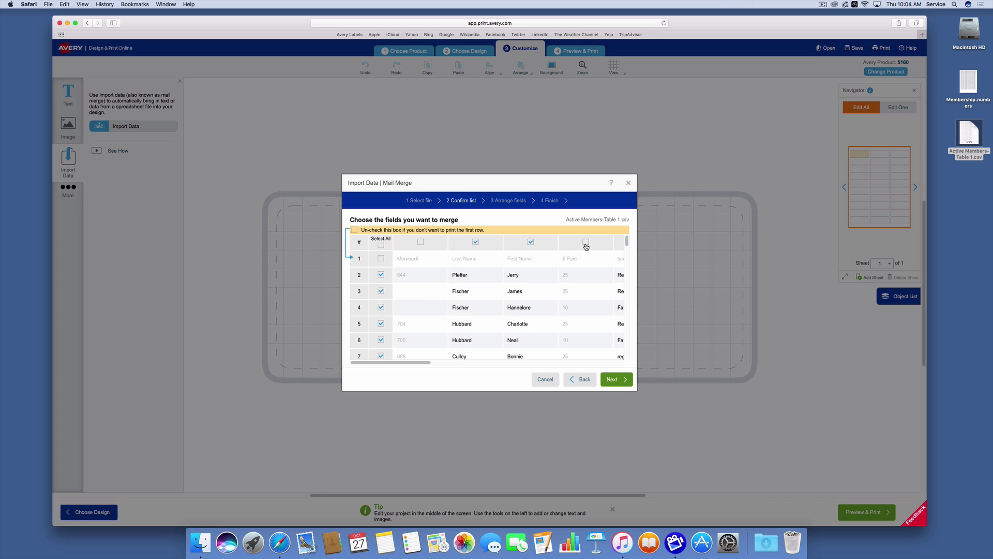
left_click_drag(424, 362, 475, 364)
left_click(480, 242)
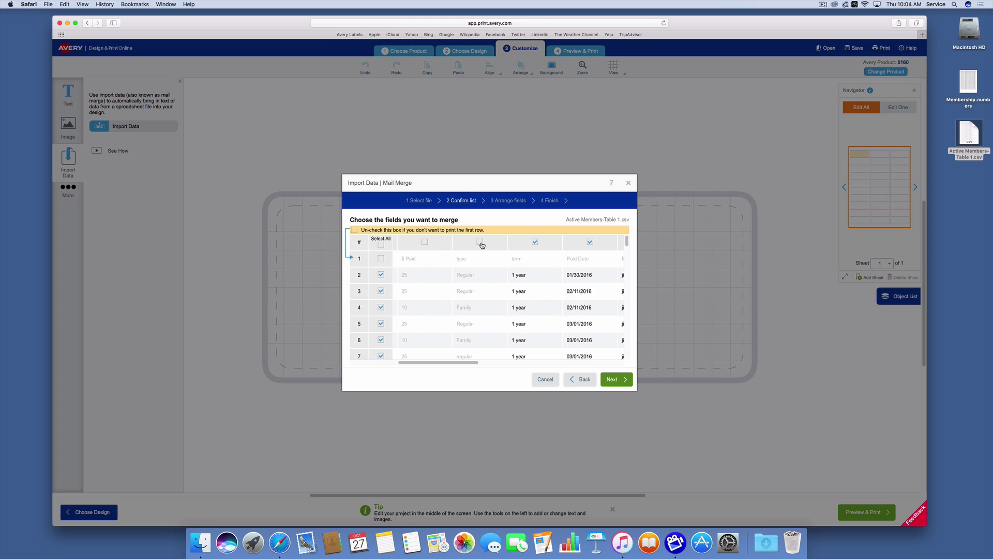
left_click(534, 244)
left_click(591, 242)
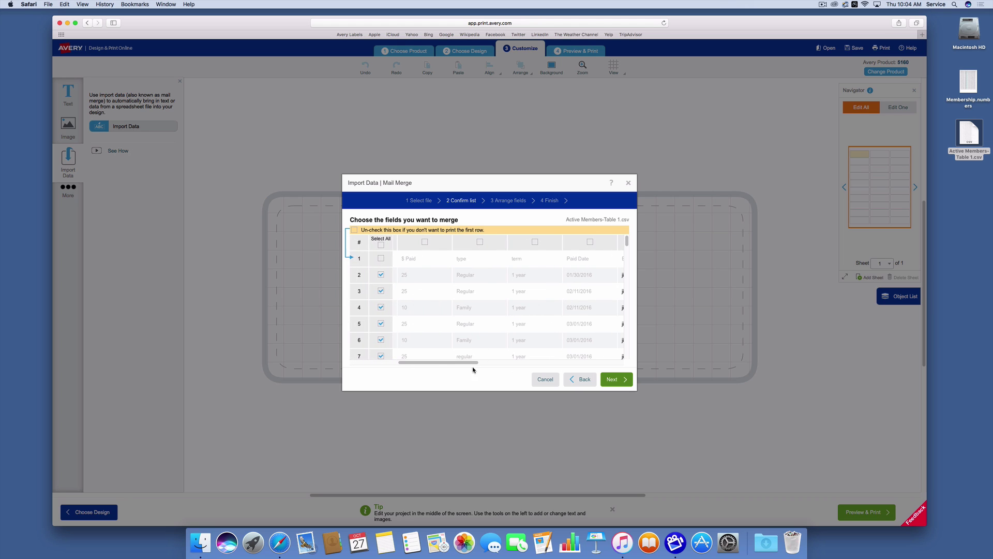
left_click_drag(458, 362, 506, 370)
left_click(482, 242)
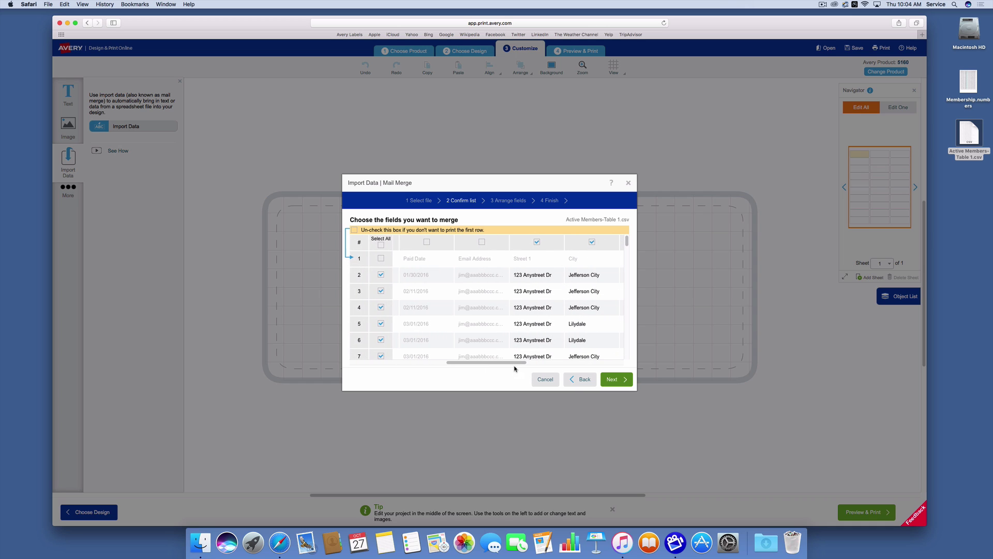
- Exclude the Gender, Join Date, Do Not Publish and Comment columns, then continue to Arrange fields
left_click_drag(514, 369, 587, 370)
left_click(520, 243)
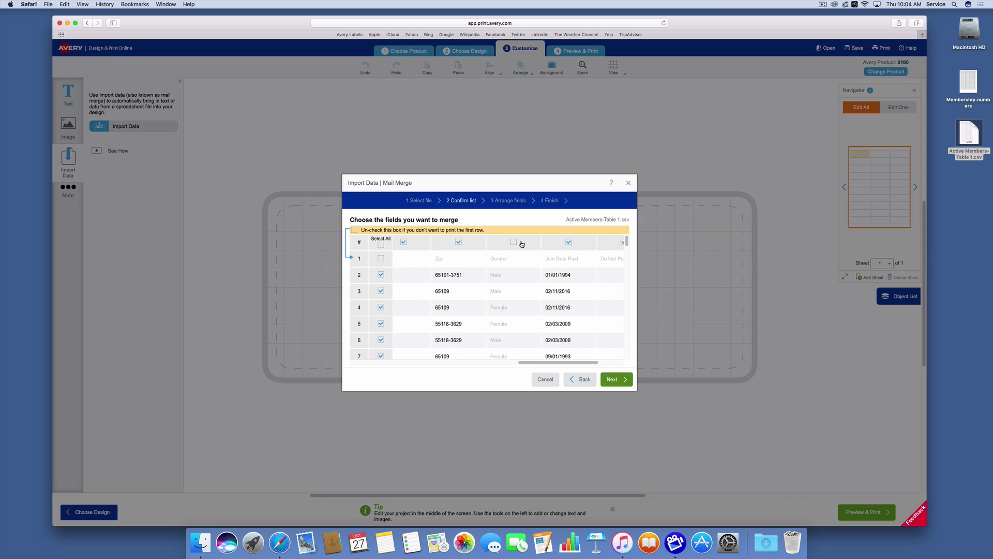
left_click(568, 242)
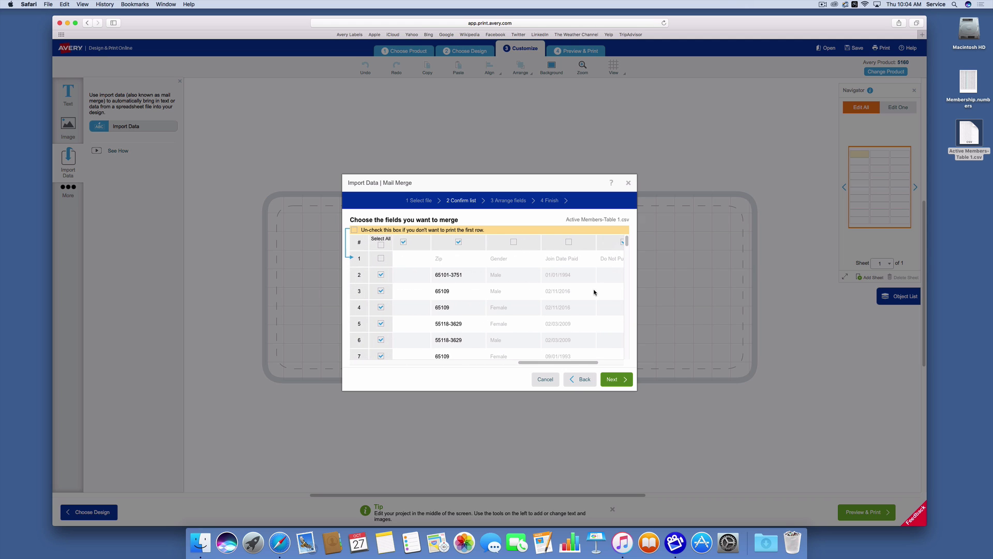
left_click_drag(571, 363, 616, 365)
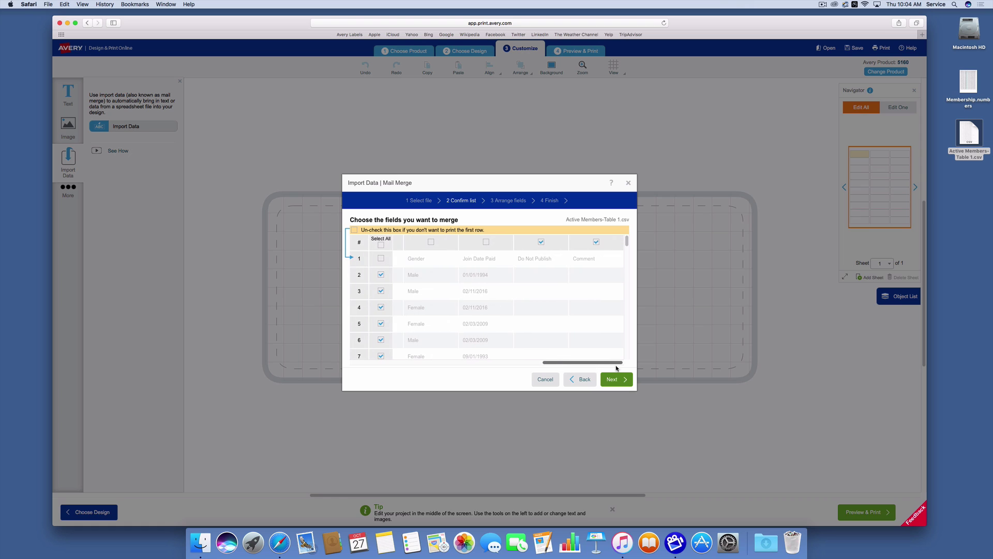
left_click(542, 242)
left_click(596, 242)
left_click_drag(574, 364, 375, 362)
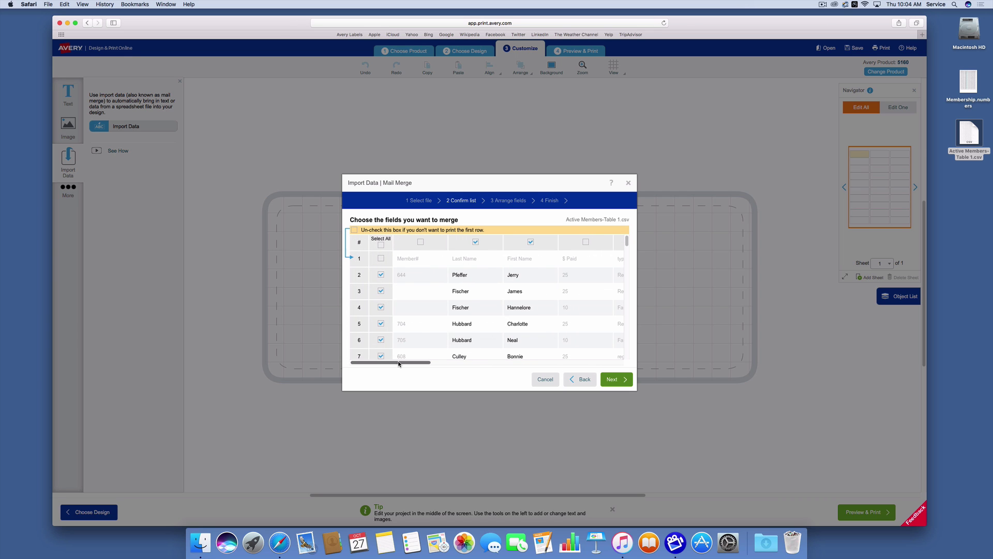
left_click_drag(399, 364, 525, 386)
left_click(625, 382)
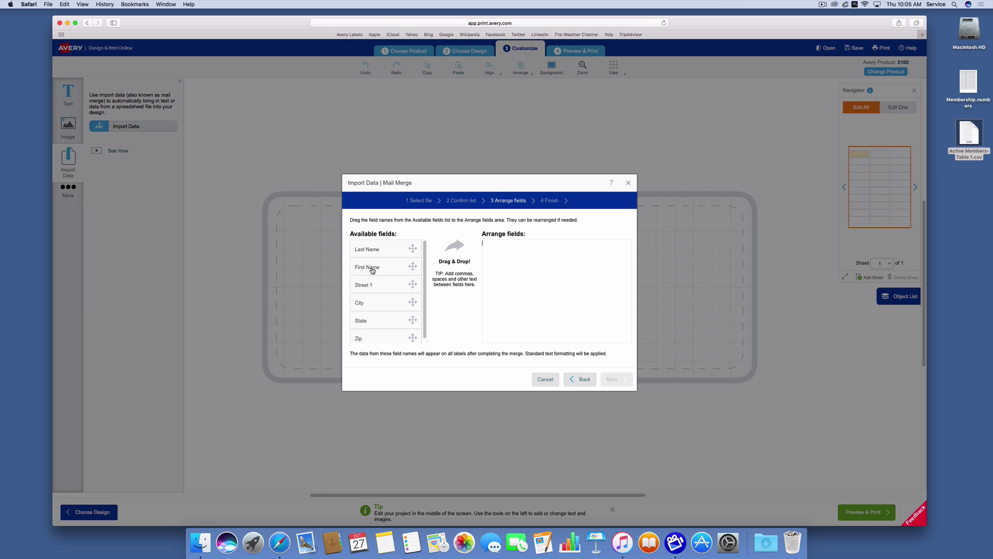
- Place First Name and Last Name on the first line and Street 1 on the second
left_click_drag(372, 269, 501, 244)
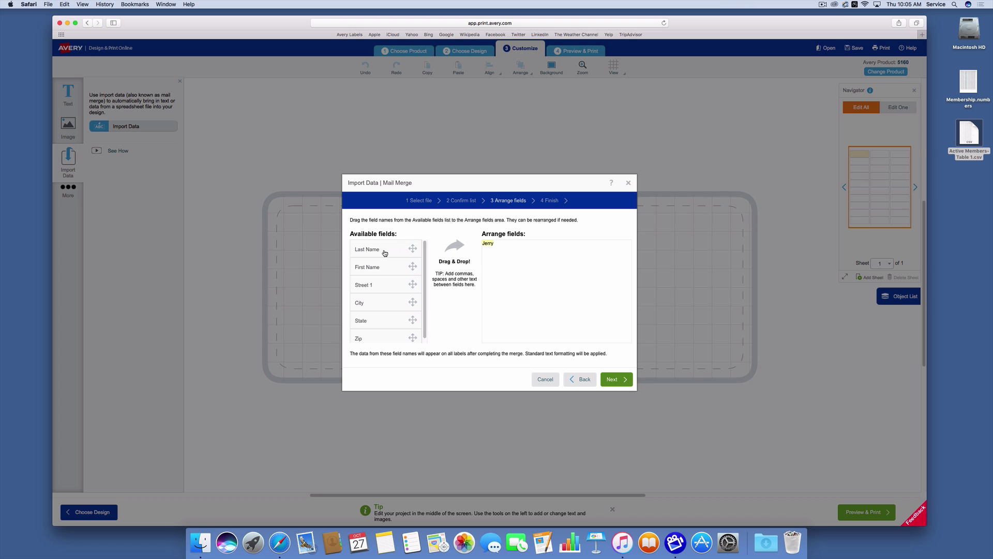
left_click_drag(375, 250, 549, 246)
left_click_drag(360, 285, 540, 267)
- Build the third line as 'City, State Zip' and advance to the Finish step
left_click_drag(367, 306, 522, 284)
left_click_drag(357, 321, 528, 266)
key("BackSpace")
key("BackSpace")
key("BackSpace")
type(",")
left_click_drag(366, 340, 550, 258)
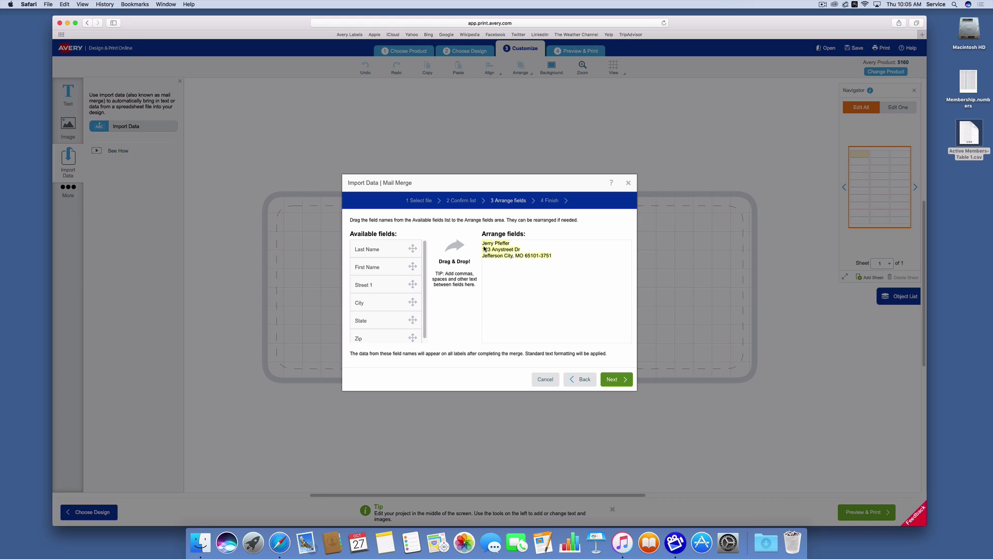
left_click(616, 380)
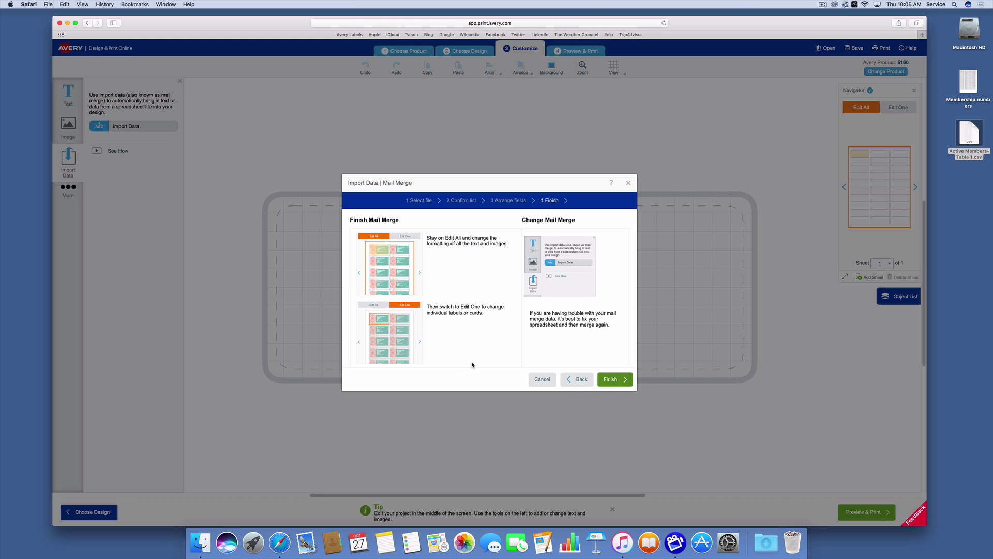
- Finish the merge so each 5160 label shows a member's three-line address across 3 sheets
left_click(613, 380)
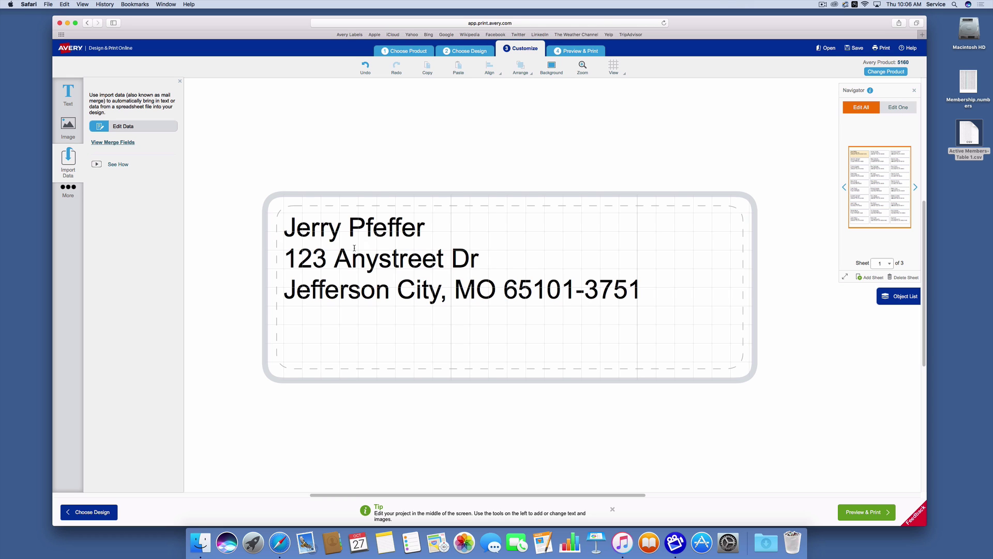
- Stretch the address text box down to the label's bottom edge so the address sits vertically centred
left_click(284, 226)
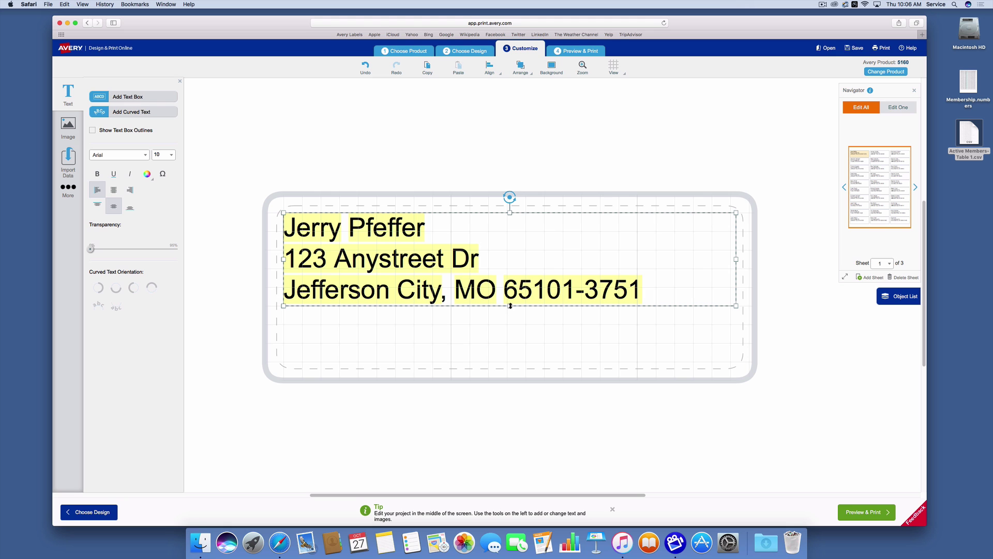
left_click_drag(510, 306, 512, 360)
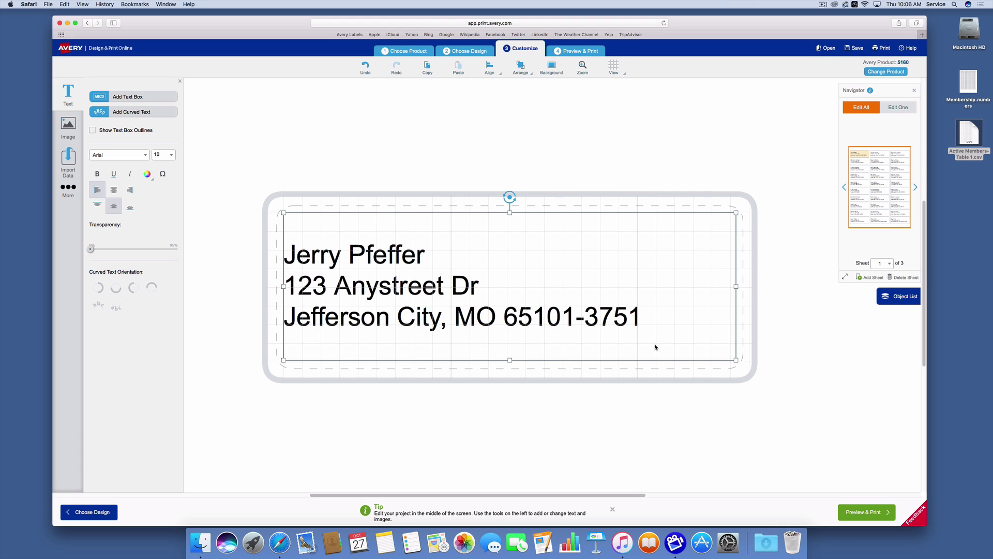
- Preview the merged label sheets and expand the Print it Yourself print options
left_click(874, 512)
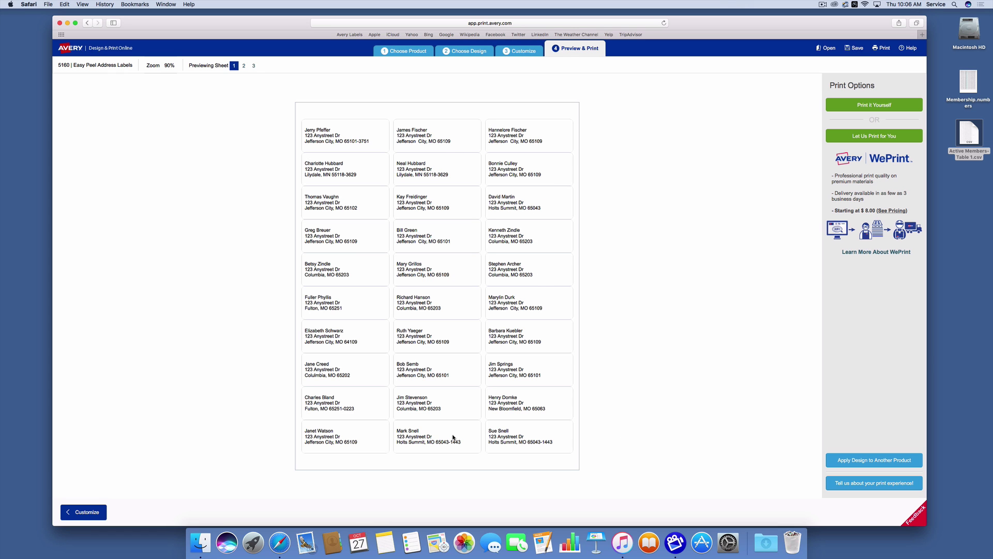
left_click(884, 106)
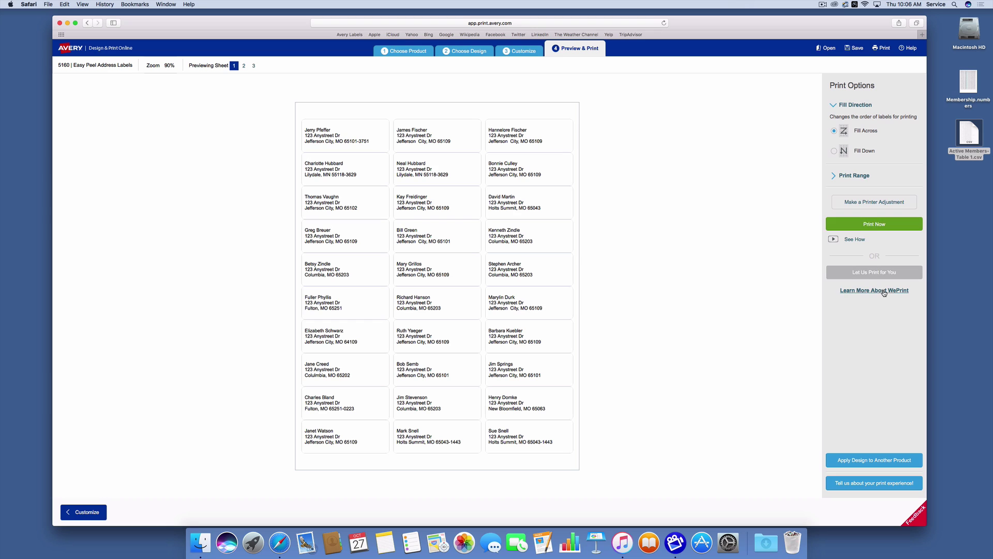
left_click(881, 203)
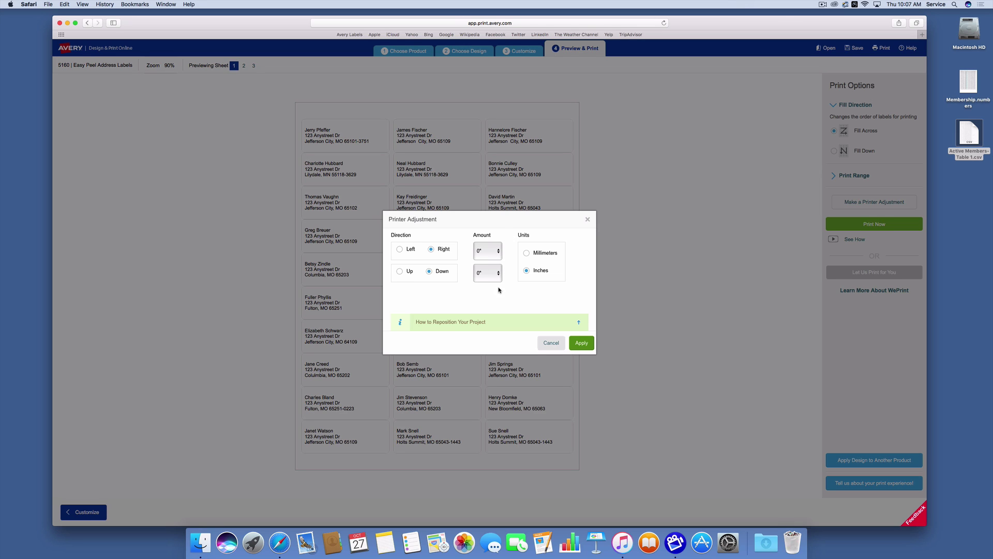
left_click(580, 344)
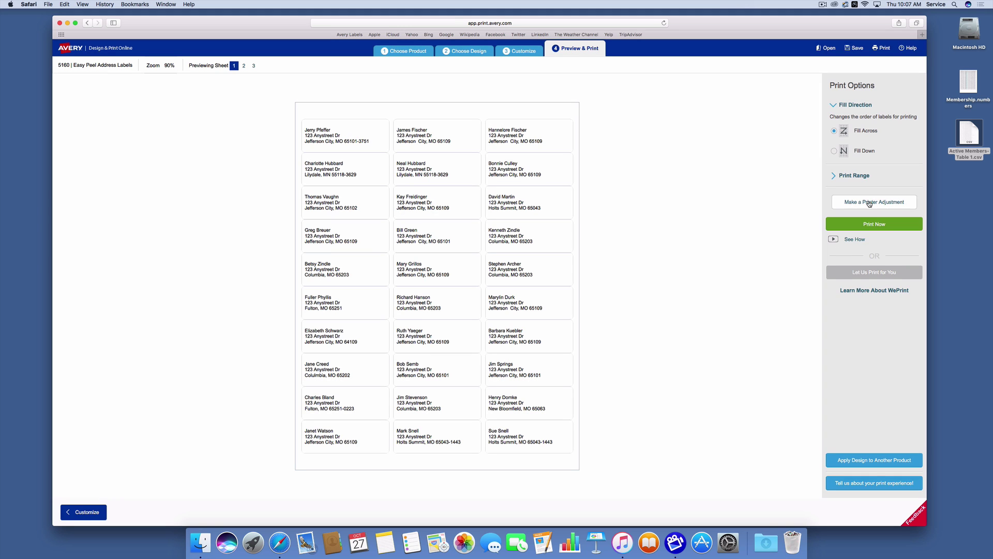
- Save the project to MyAvery under the name 'Membership', then download the label sheets as a PDF
left_click(876, 225)
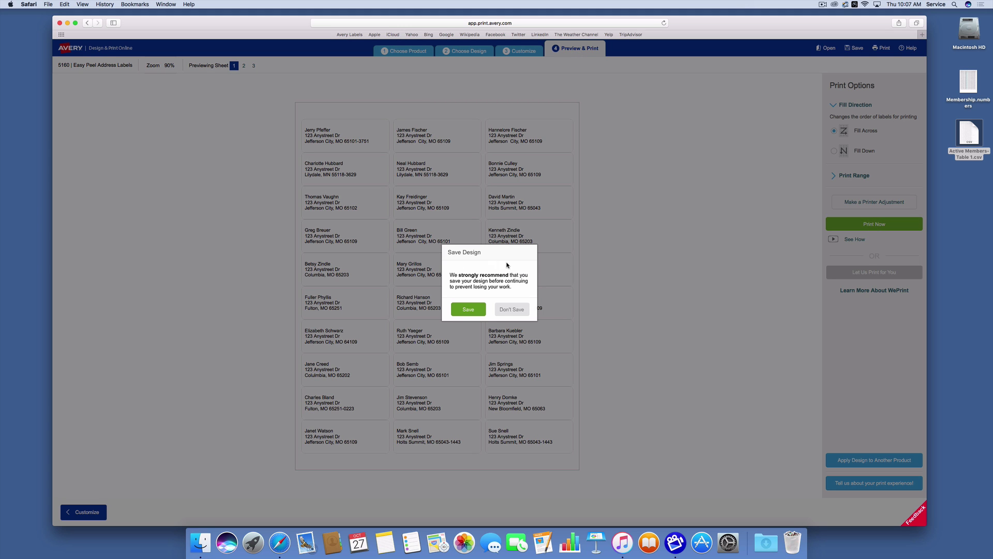
left_click(470, 310)
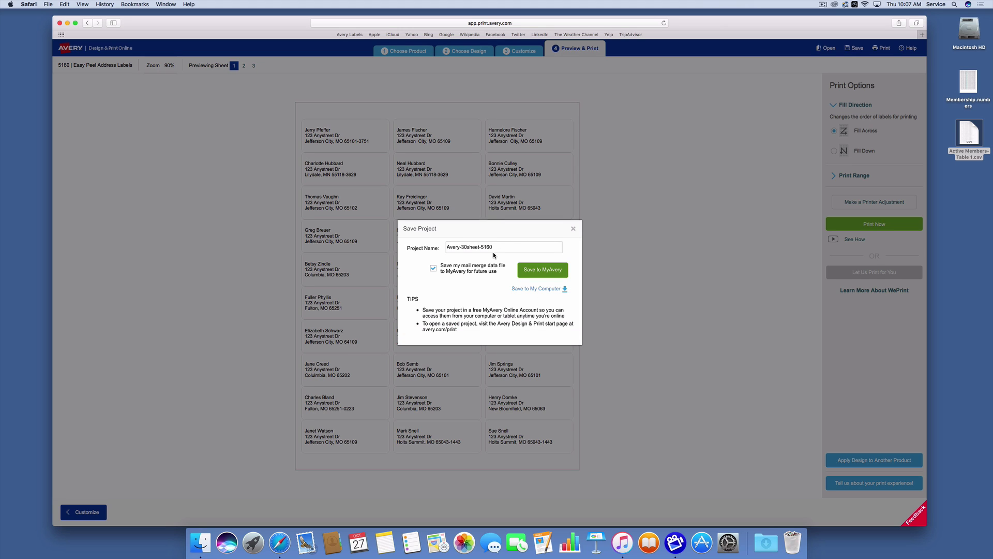
left_click_drag(494, 253, 413, 242)
type("Membership")
left_click(547, 273)
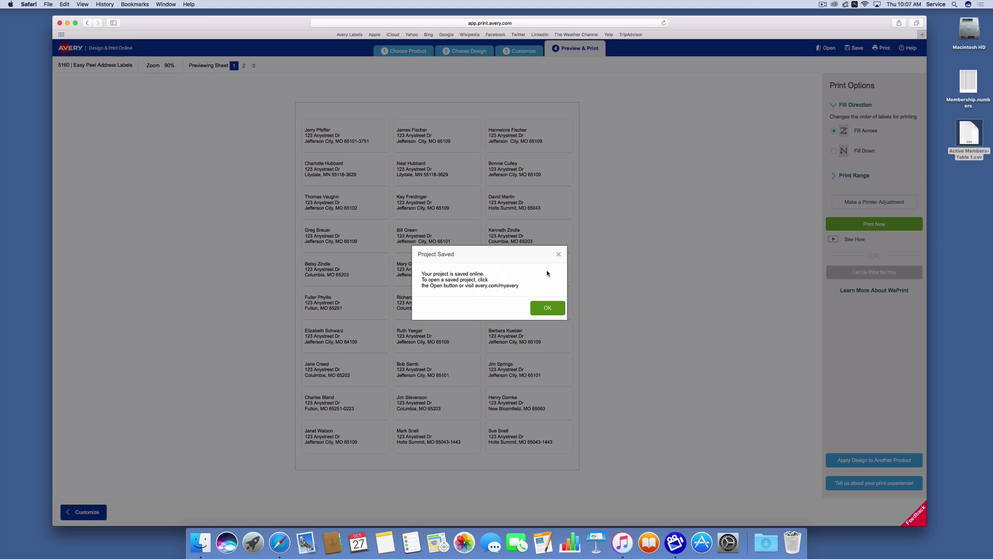
left_click(541, 308)
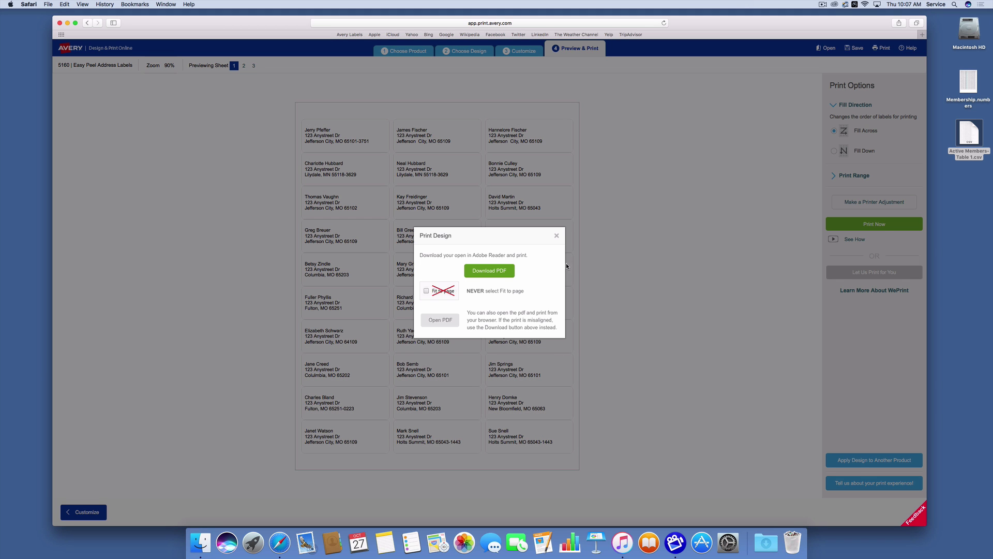
left_click(495, 272)
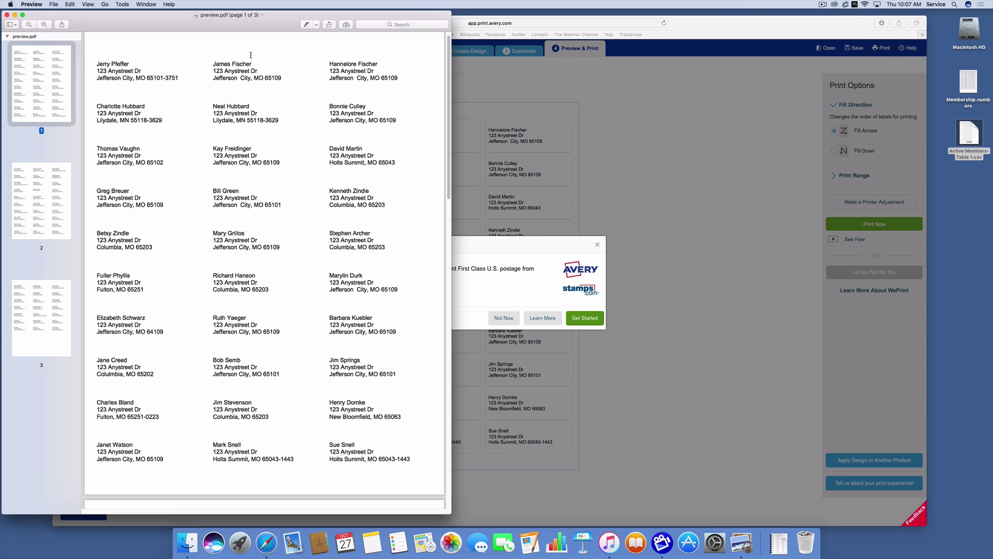
- Check pages 2, 3 and 1 of the downloaded label PDF in Preview
left_click_drag(159, 20, 272, 19)
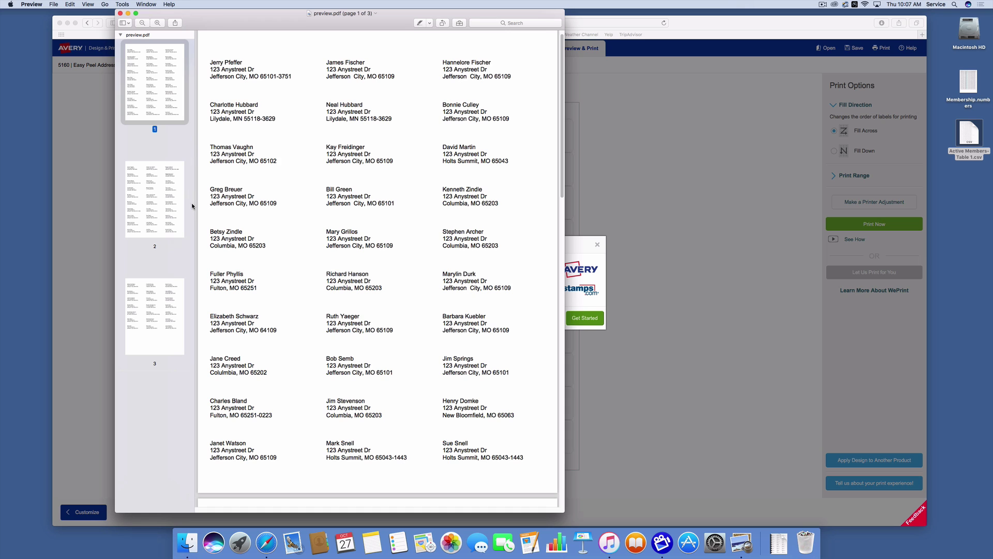
scroll(275, 217, "up", 1)
left_click(147, 216)
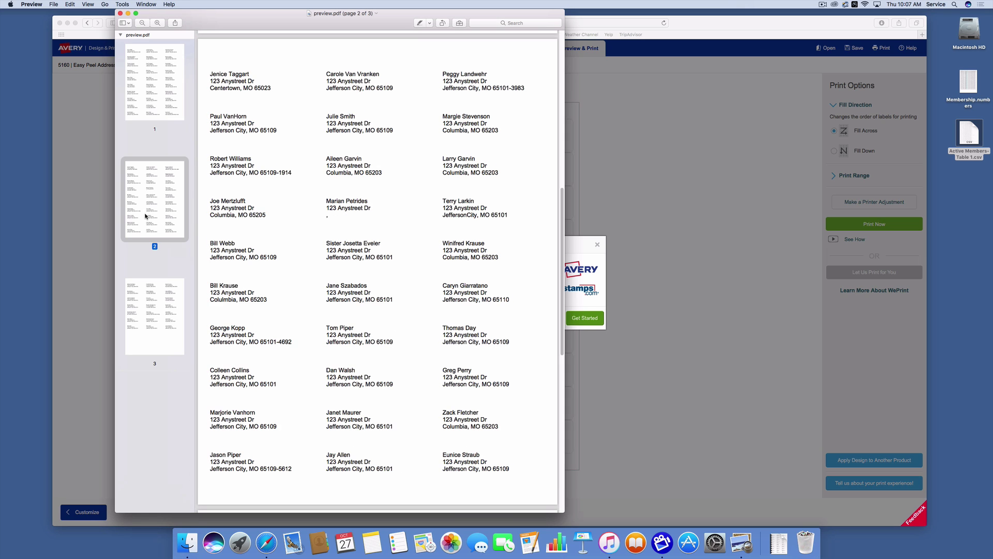
left_click(163, 314)
left_click(157, 87)
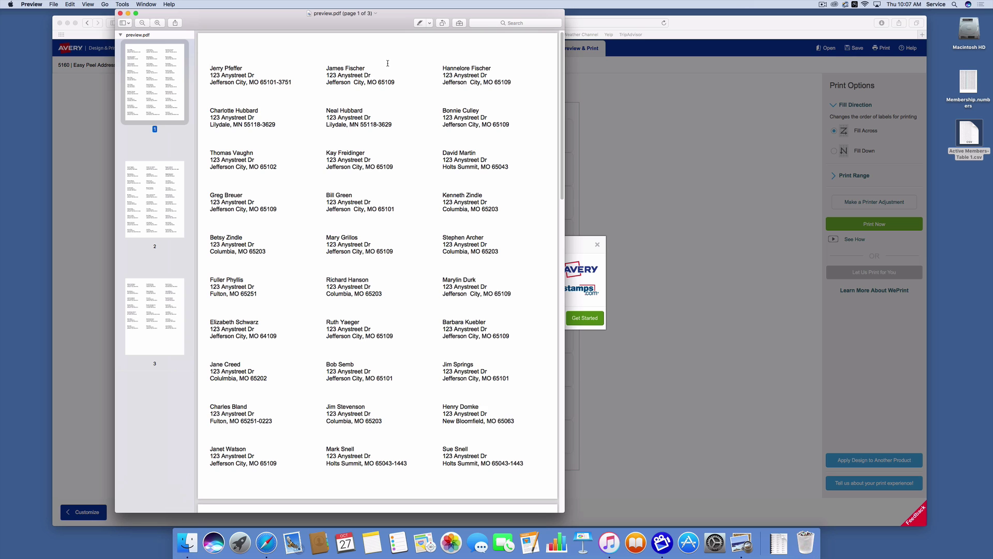
- Close the preview.pdf window and dismiss the Postage Offer dialog on the Avery page
left_click(120, 13)
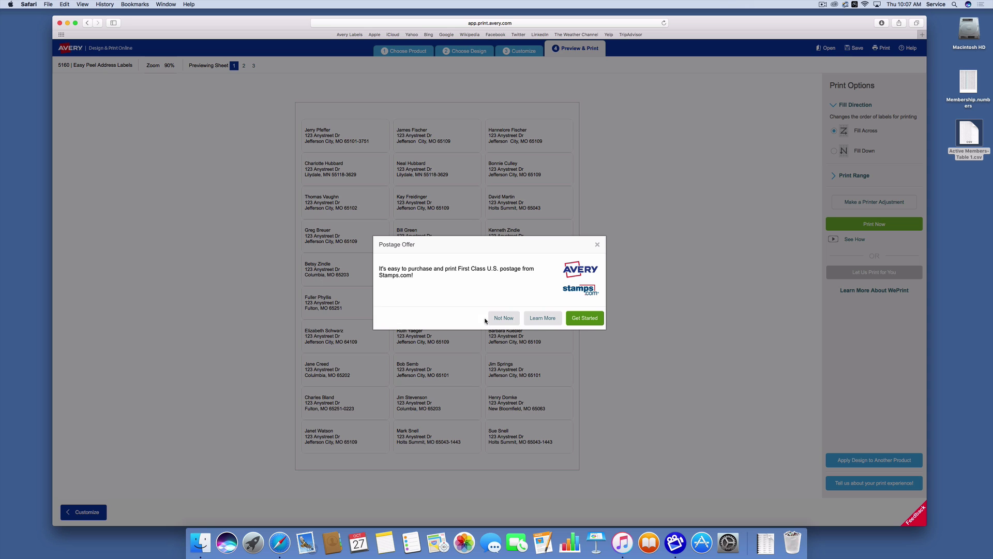
left_click(598, 244)
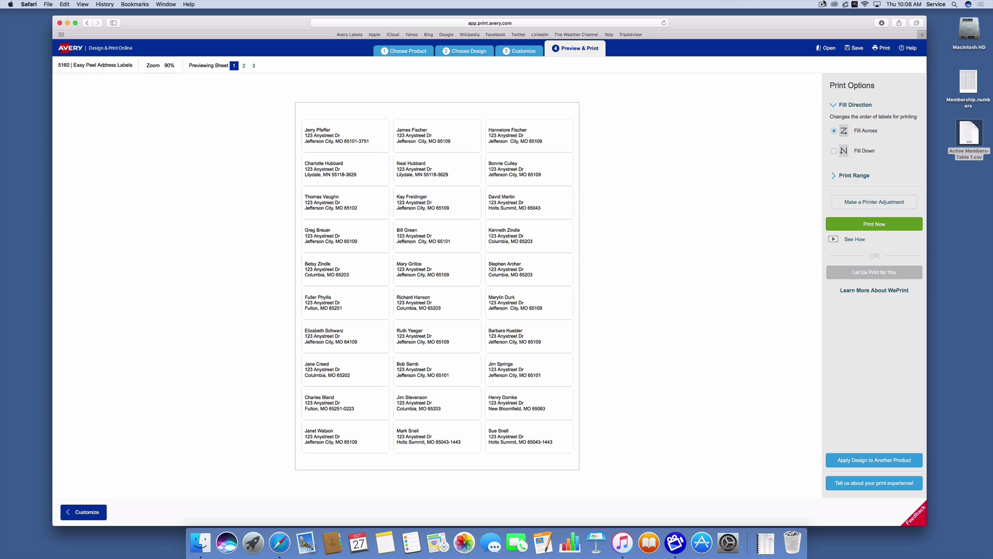
left_click(823, 4)
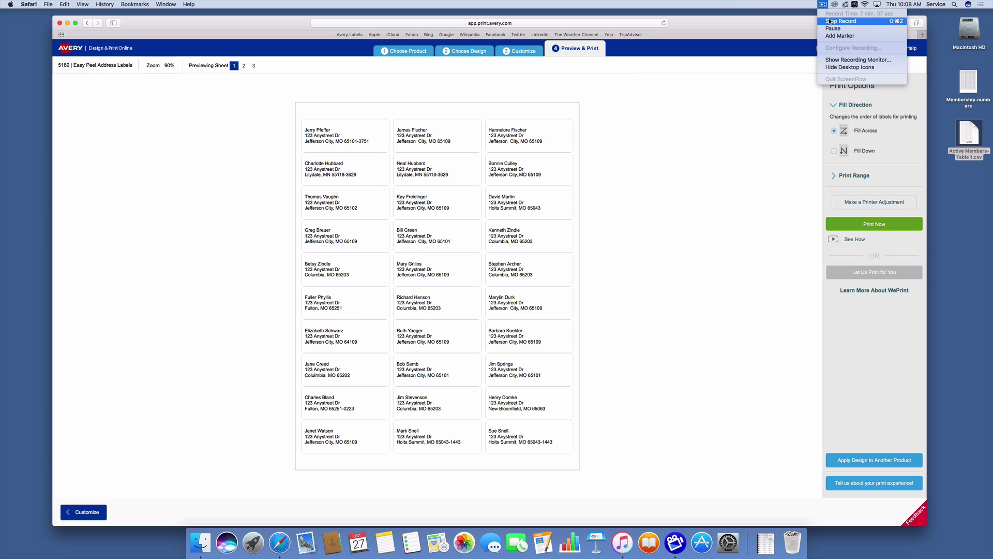